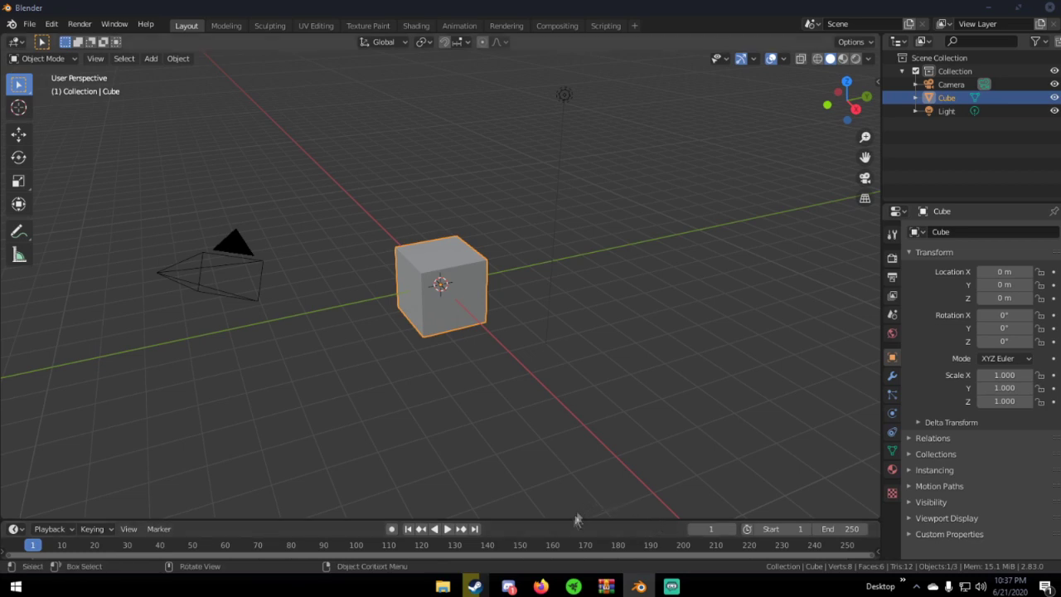
# - Switch to Firefox and view the ZIP download option for the domlysz/BlenderGIS repository on GitHub
pyautogui.click(540, 586)
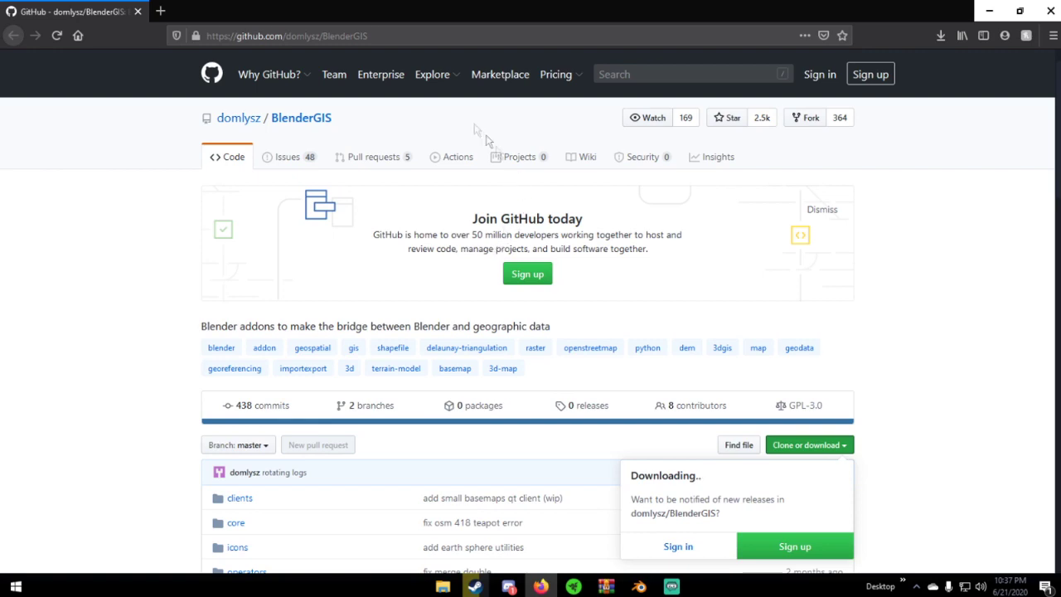
pyautogui.scroll(-2, 541, 316)
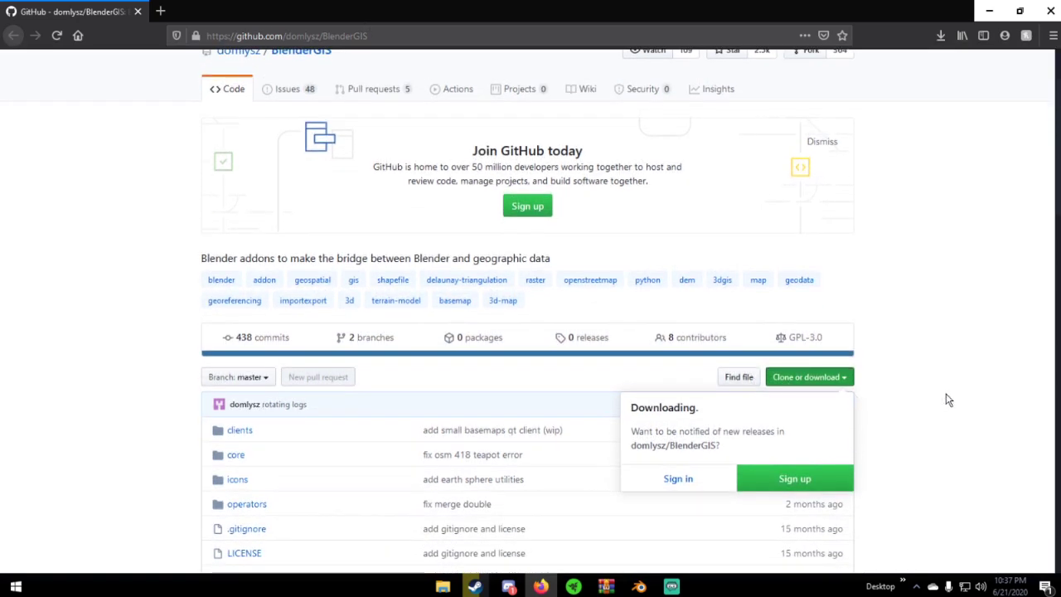
pyautogui.click(815, 398)
pyautogui.click(808, 380)
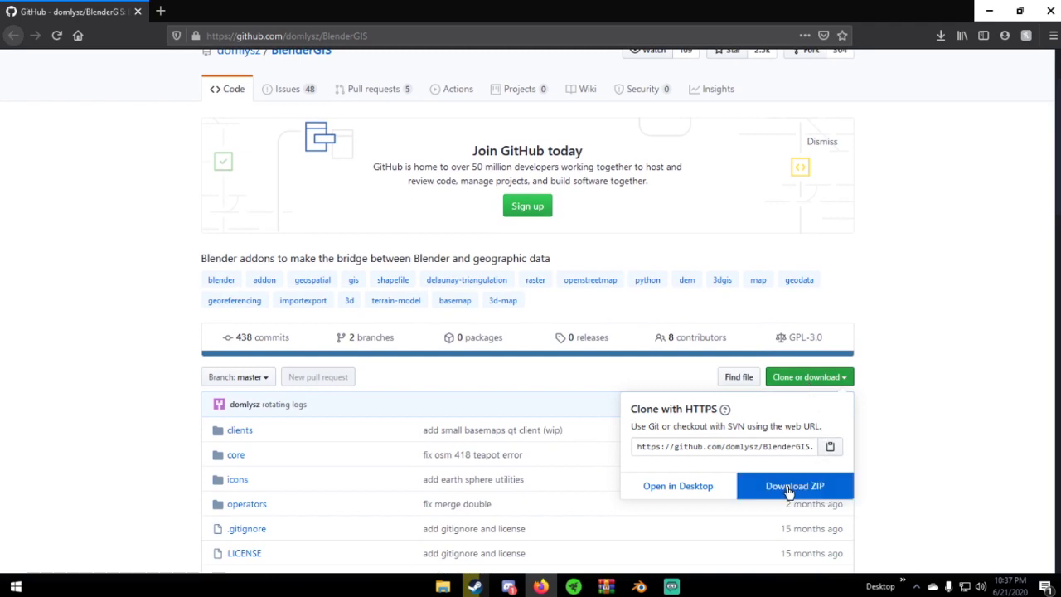
pyautogui.click(972, 429)
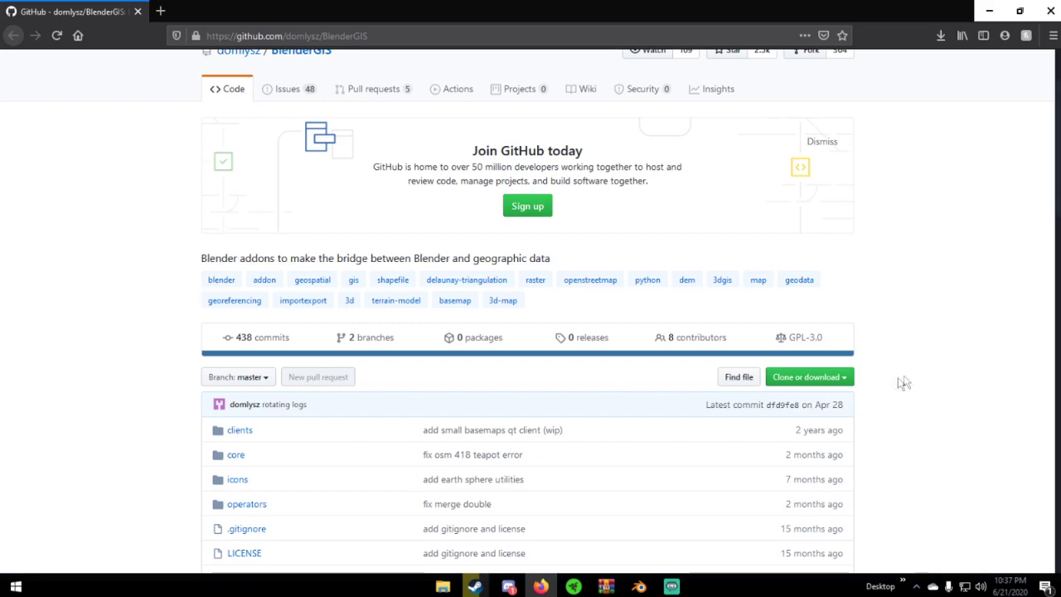
# - Switch back to Blender and open the Add-ons section of the preferences
pyautogui.click(652, 587)
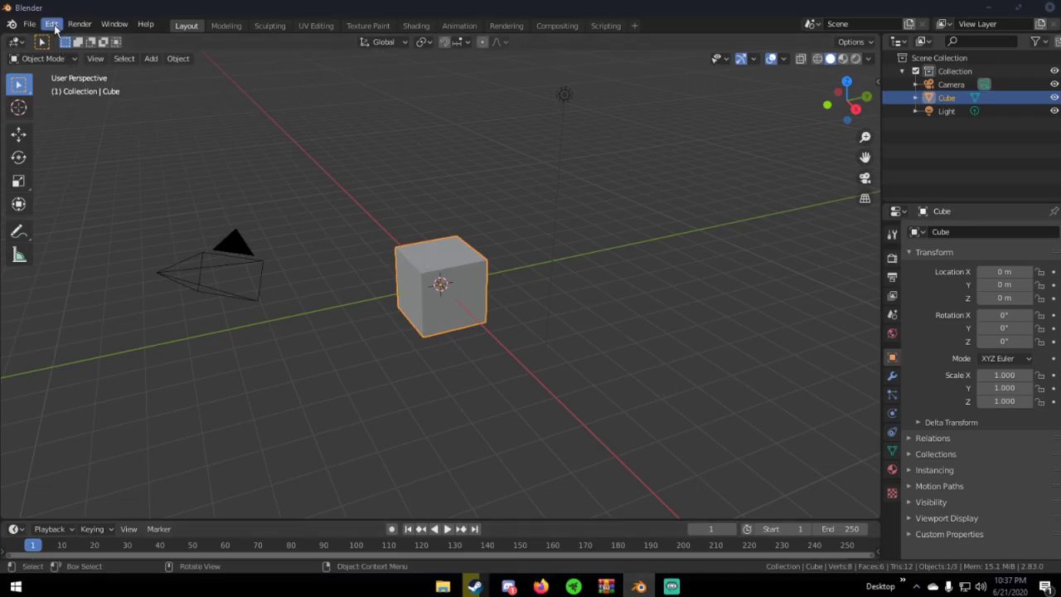
pyautogui.click(51, 23)
pyautogui.click(96, 214)
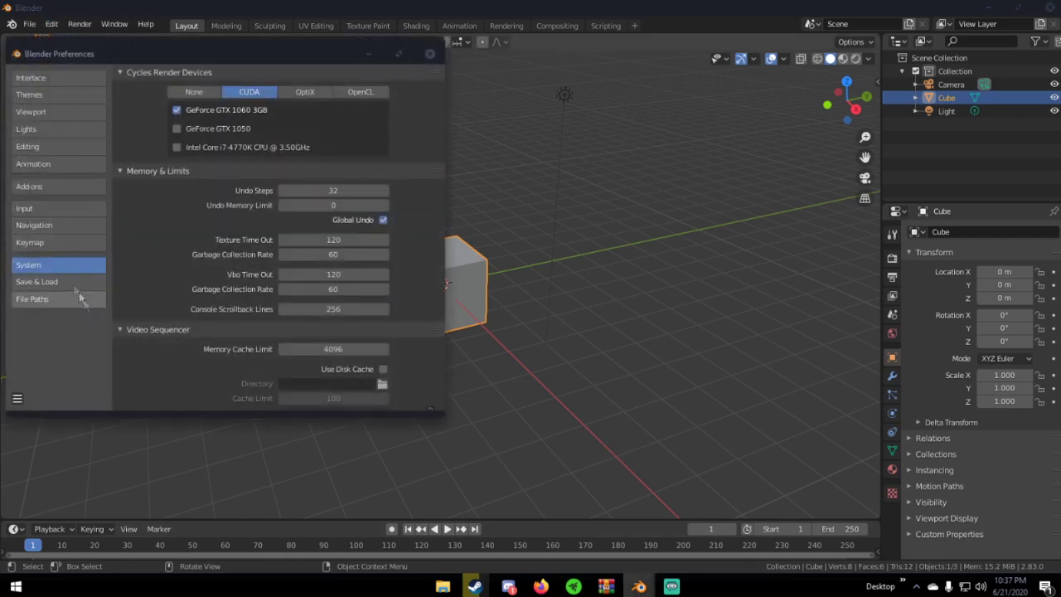
pyautogui.click(50, 187)
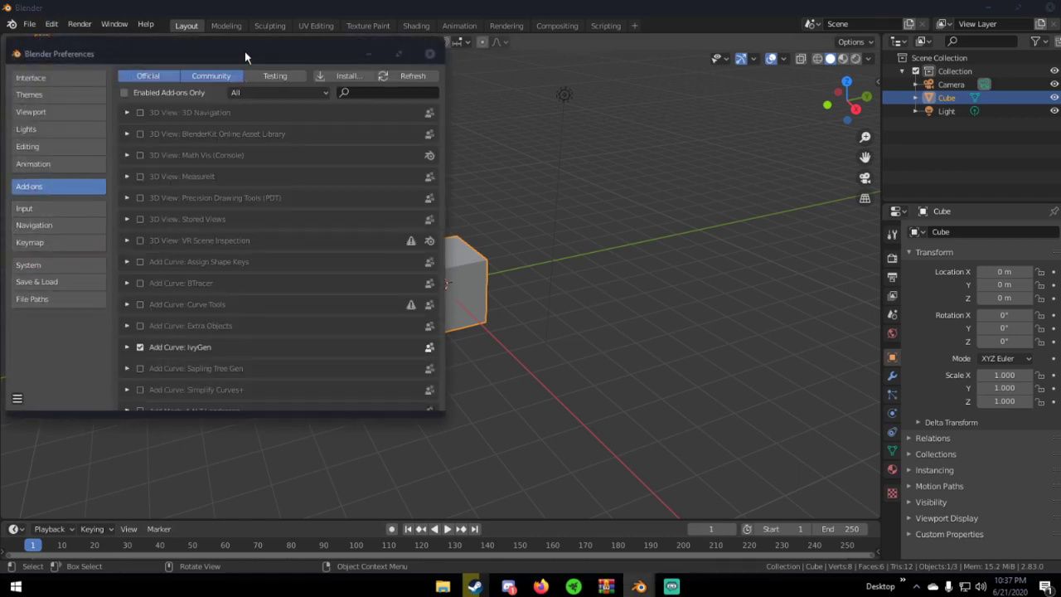
pyautogui.moveTo(244, 55); pyautogui.dragTo(407, 67)
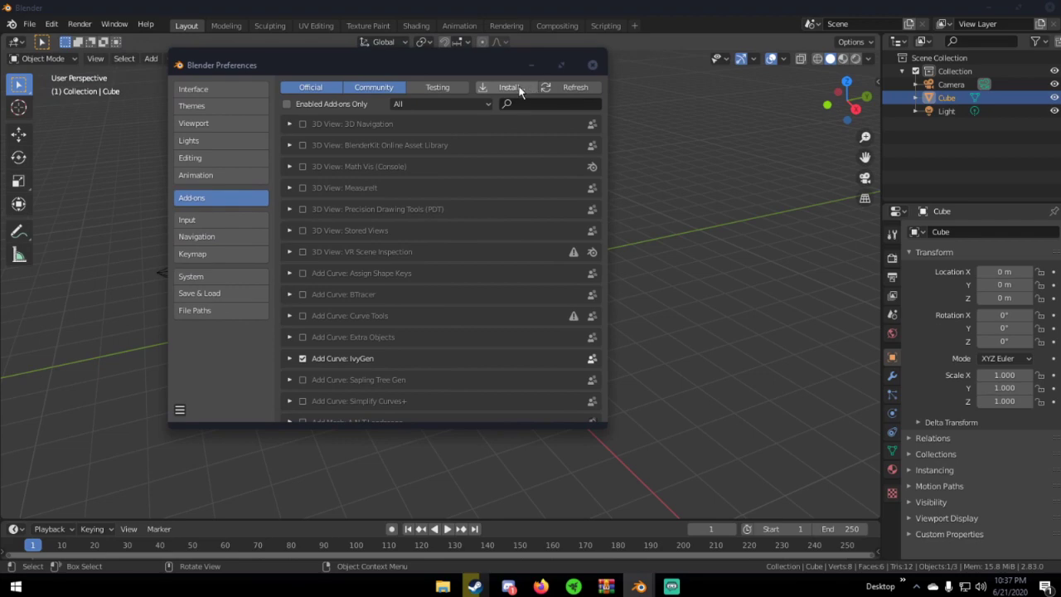
# - Install the add-on from BlenderGIS-master.zip on Main Drive (E:)
pyautogui.click(519, 87)
pyautogui.click(254, 440)
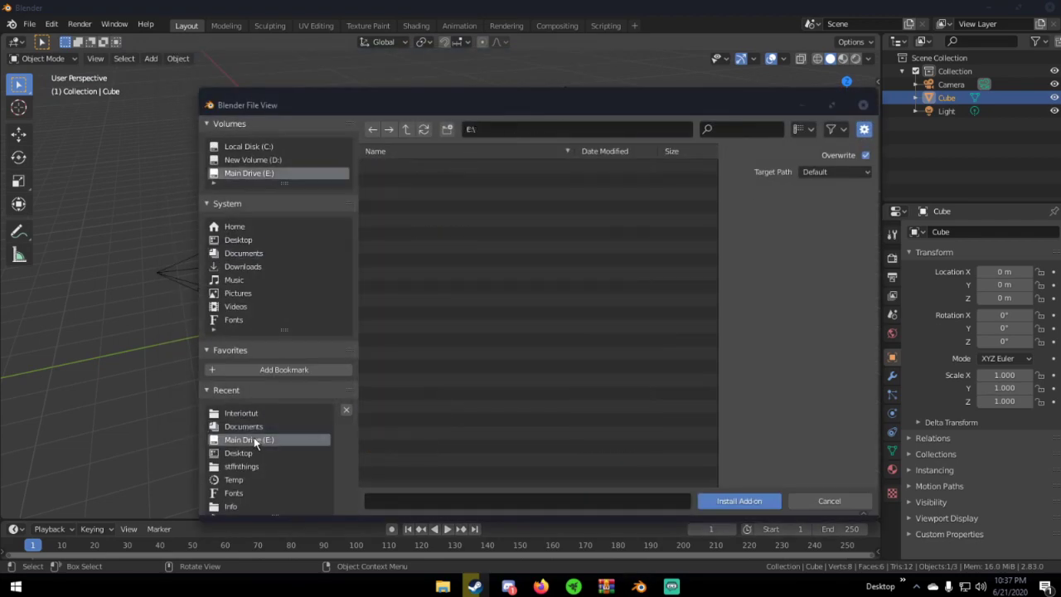
pyautogui.scroll(-5, 463, 328)
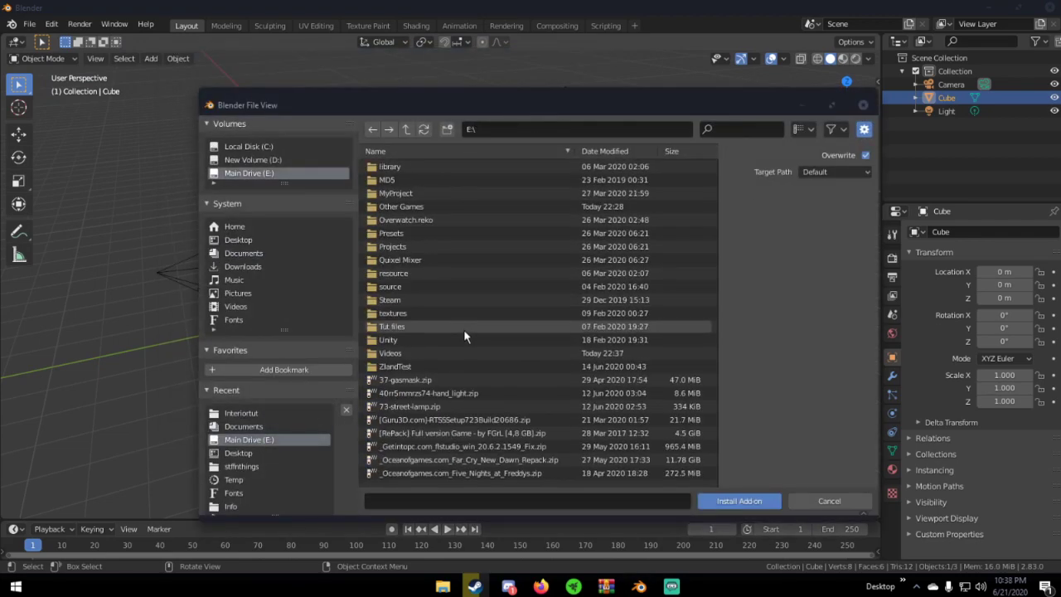
pyautogui.scroll(-5, 477, 353)
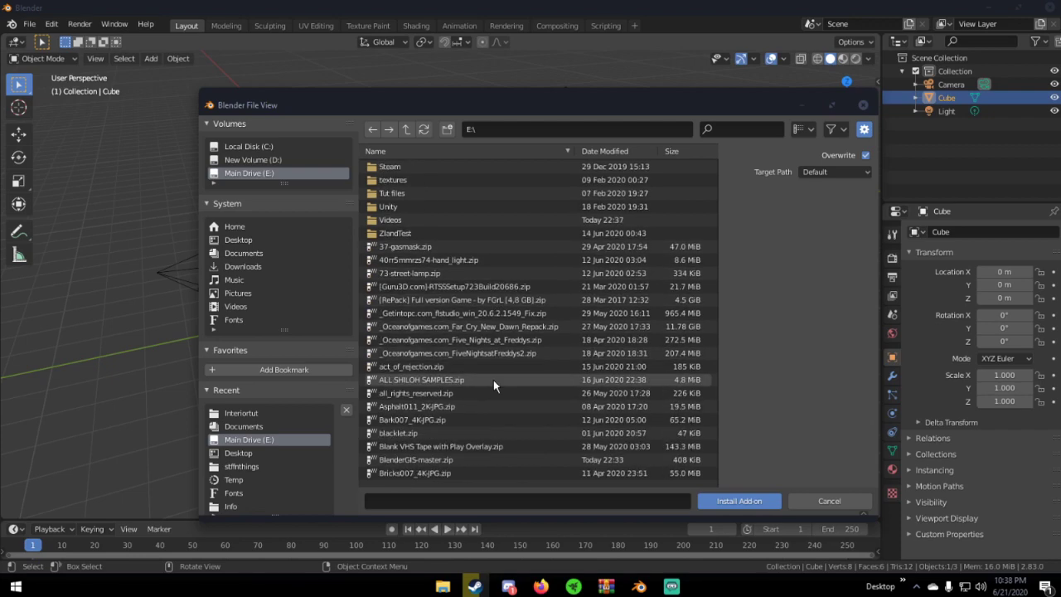
pyautogui.click(443, 461)
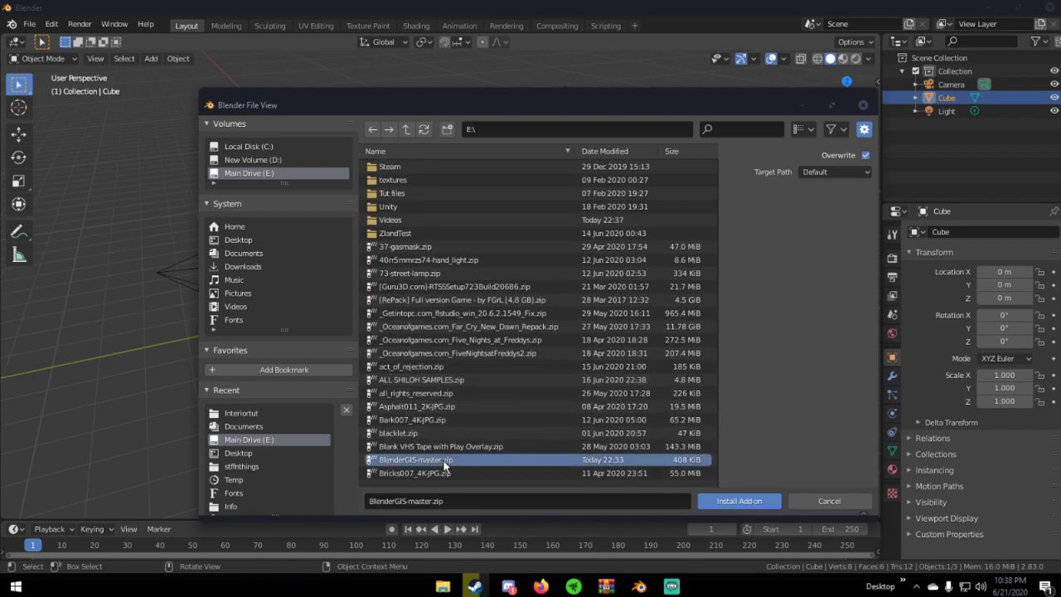
pyautogui.click(739, 501)
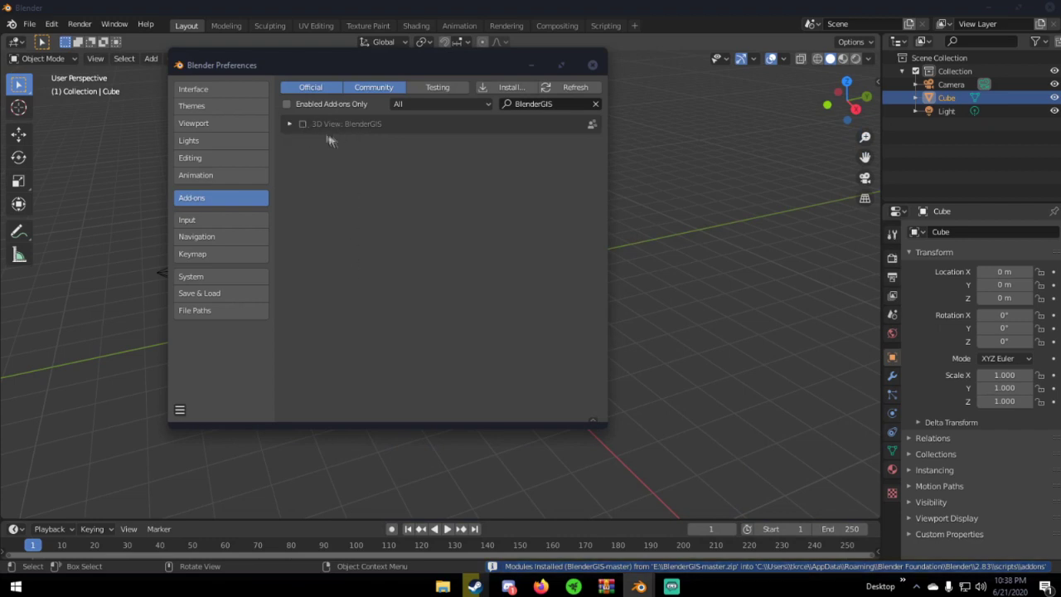
# - Enable the 3D View: BlenderGIS add-on and expand its details to look through its preferences
pyautogui.moveTo(332, 66); pyautogui.dragTo(368, 66)
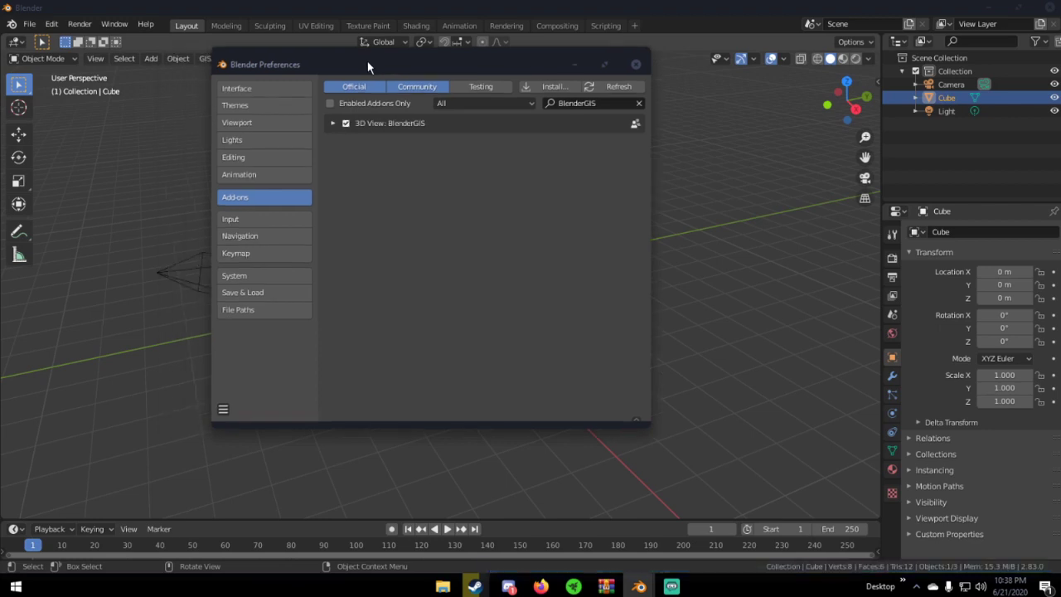
pyautogui.click(333, 123)
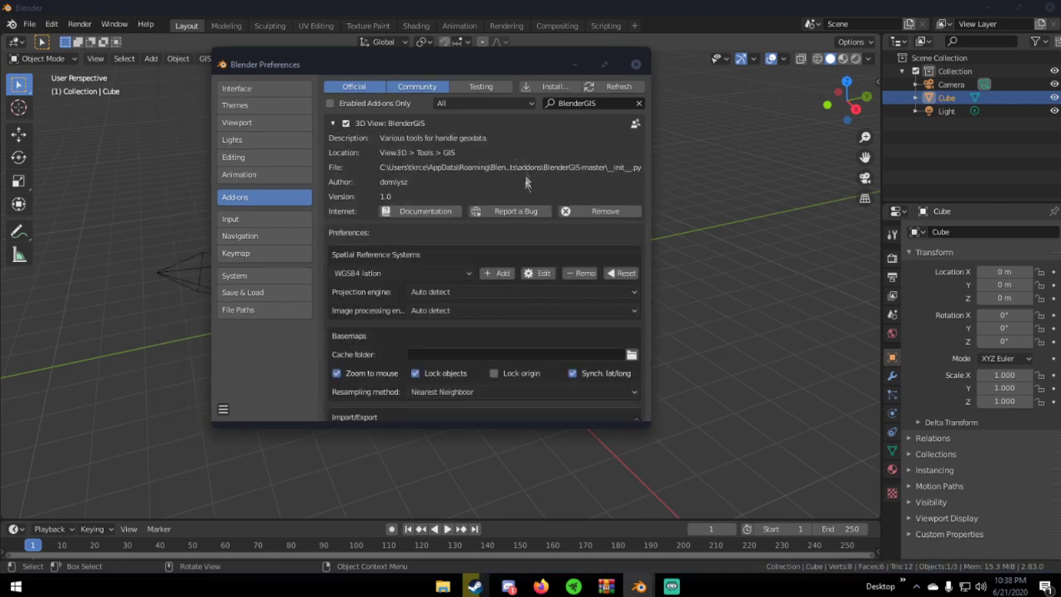
pyautogui.scroll(-3, 461, 291)
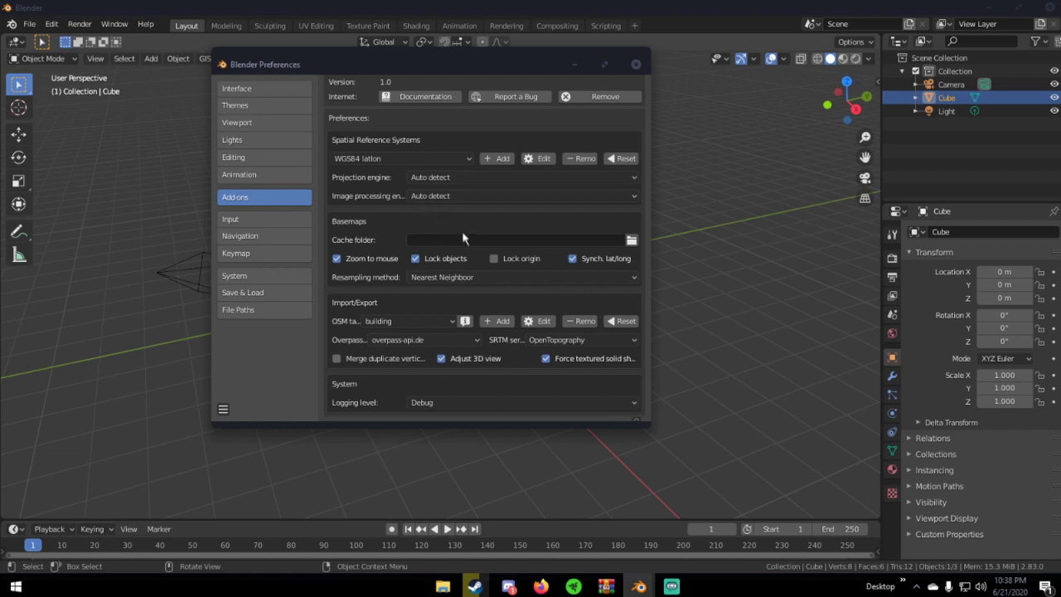
pyautogui.scroll(3, 465, 253)
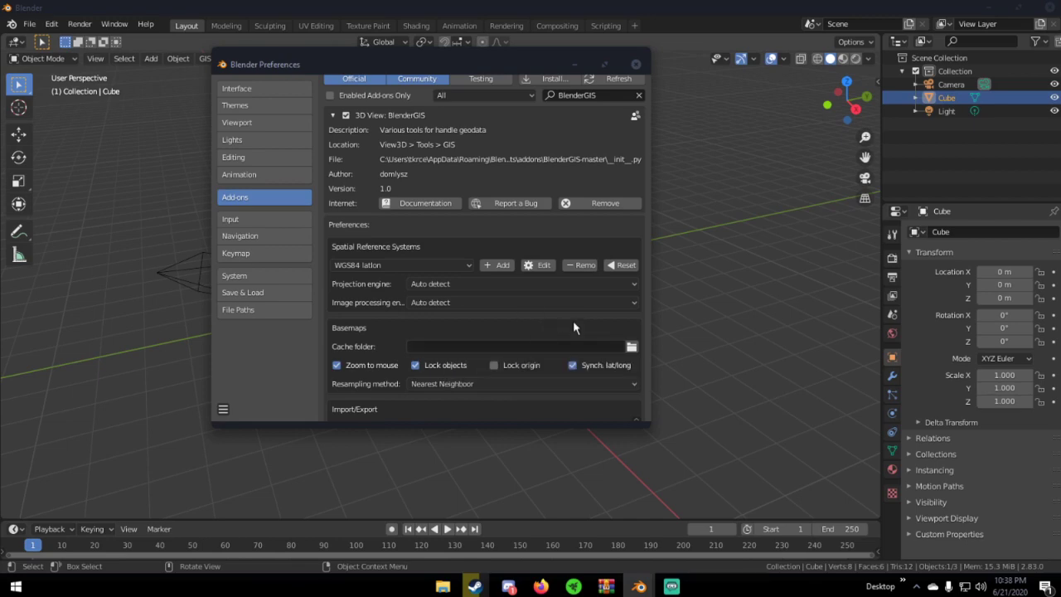
# - Create a folder named Cache on Main Drive (E:) and set it as the BlenderGIS basemaps cache folder
pyautogui.click(632, 348)
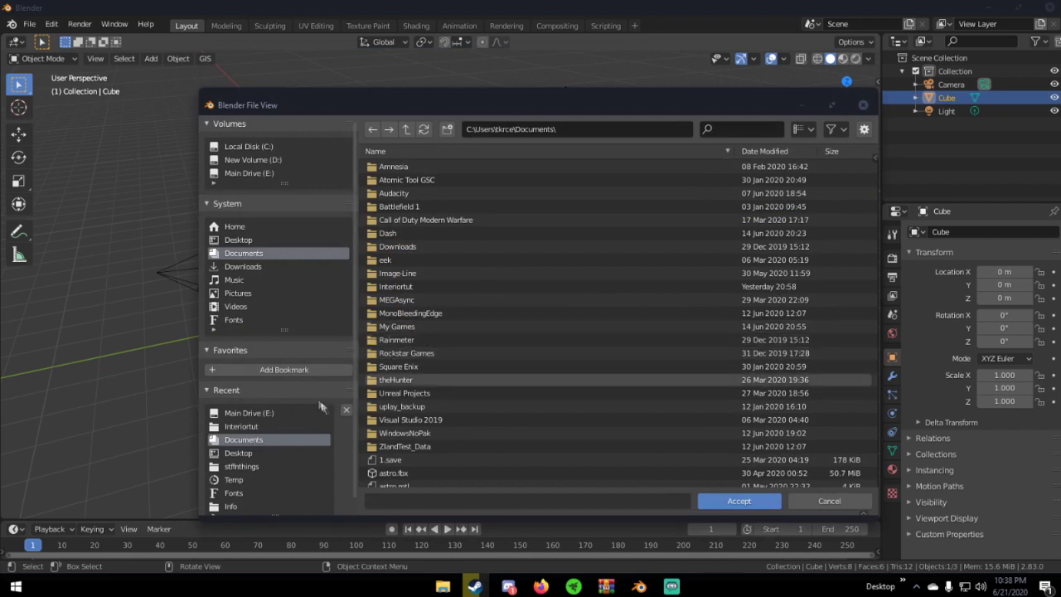
pyautogui.scroll(-1, 279, 427)
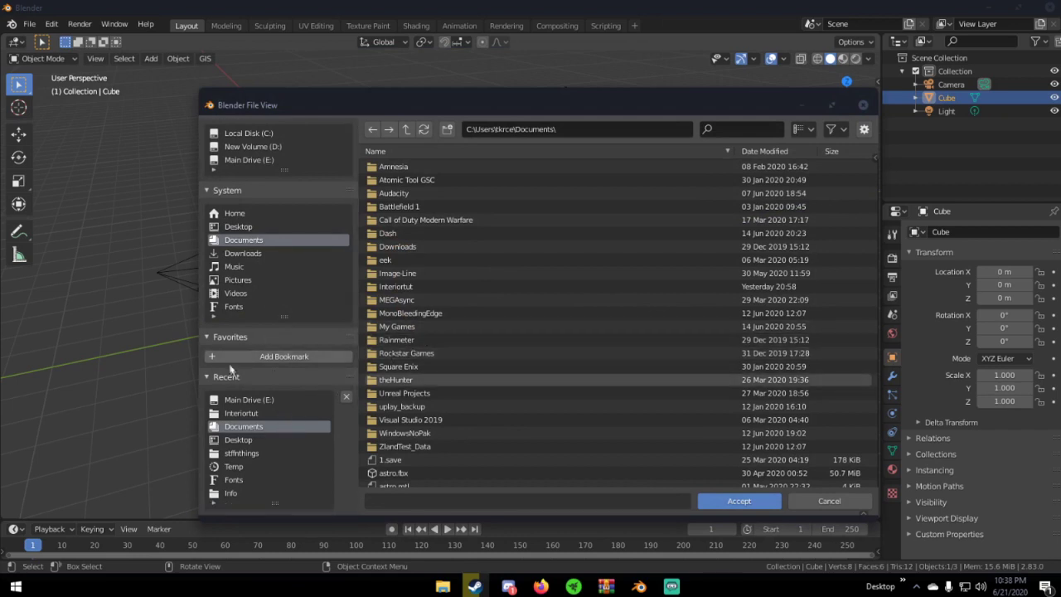
pyautogui.click(259, 400)
pyautogui.click(447, 130)
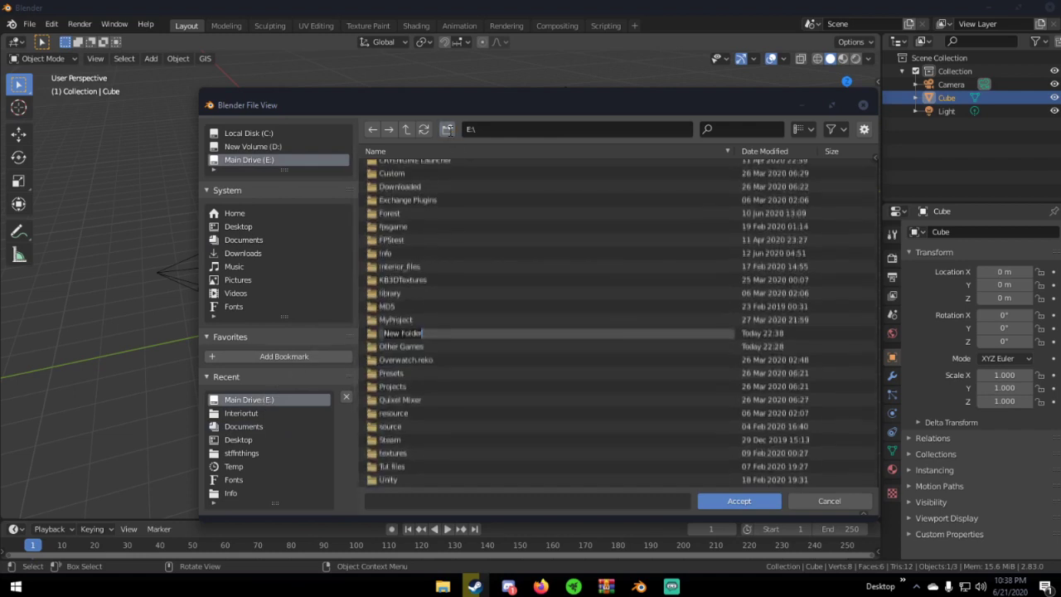
pyautogui.write('Cache')
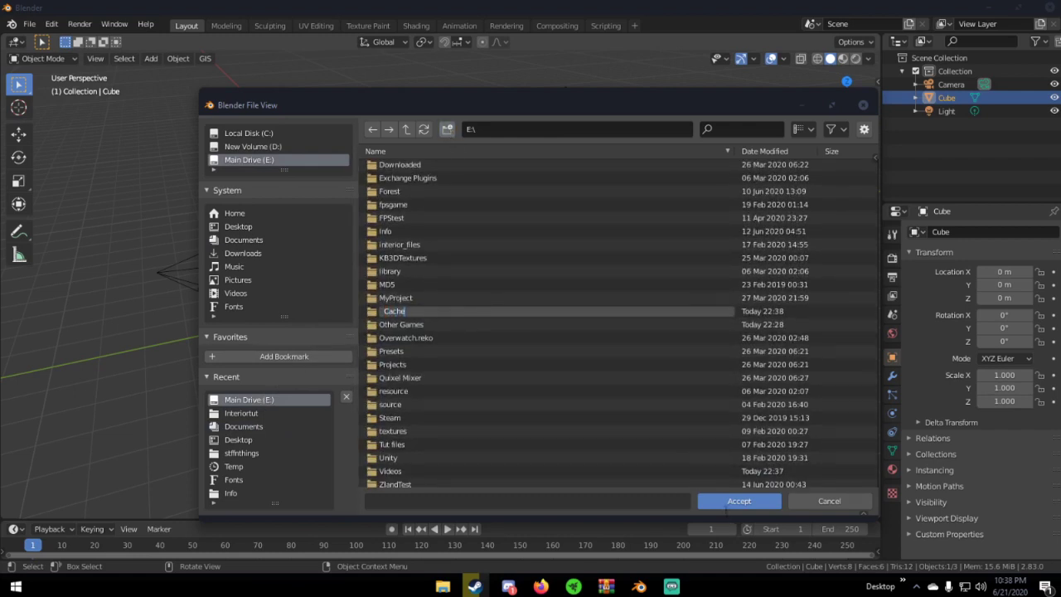
pyautogui.press('Return')
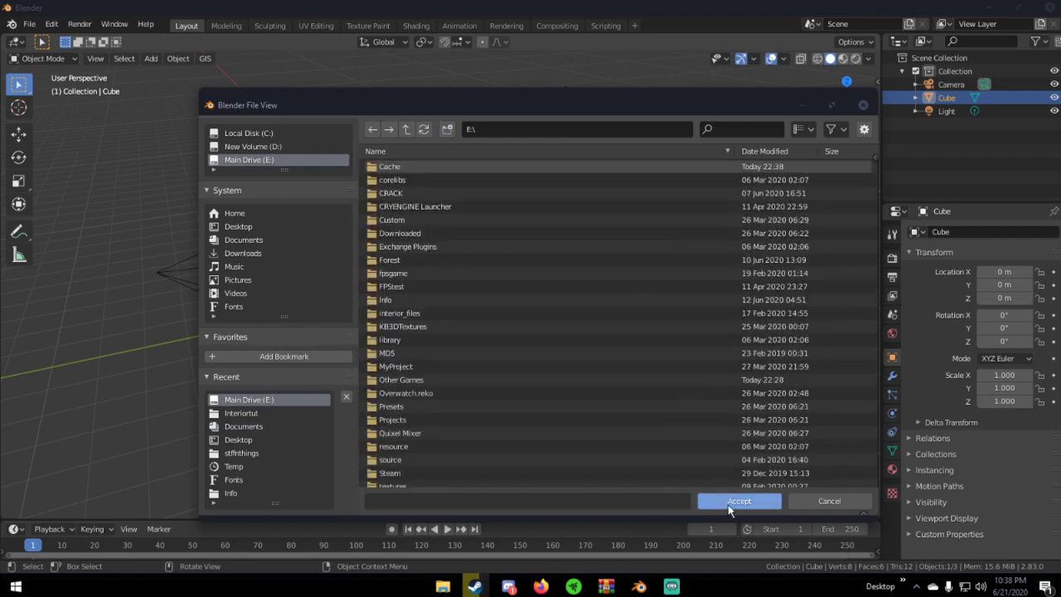
pyautogui.doubleClick(419, 165)
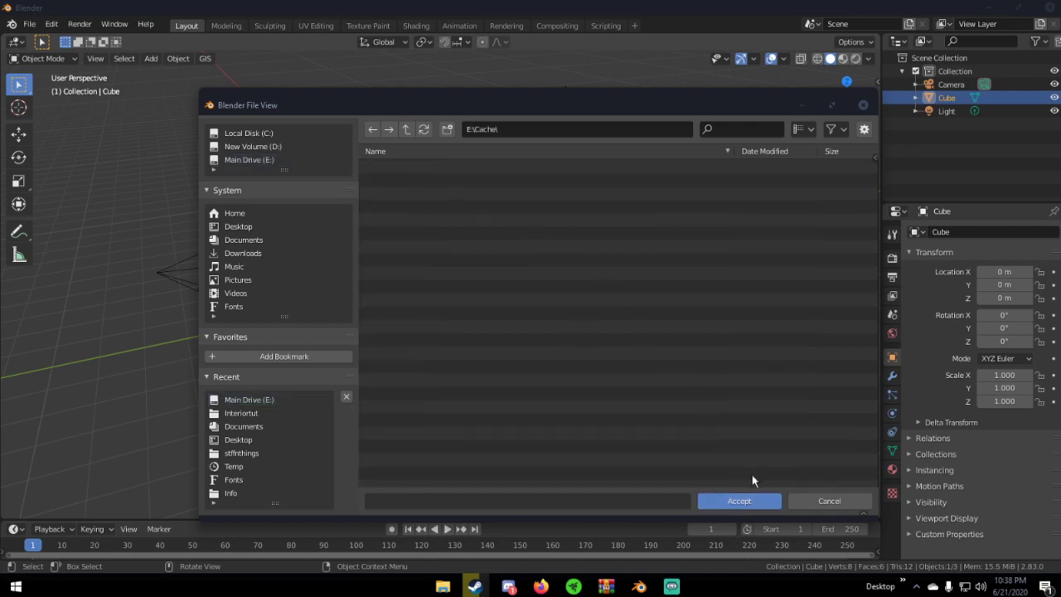
pyautogui.click(740, 501)
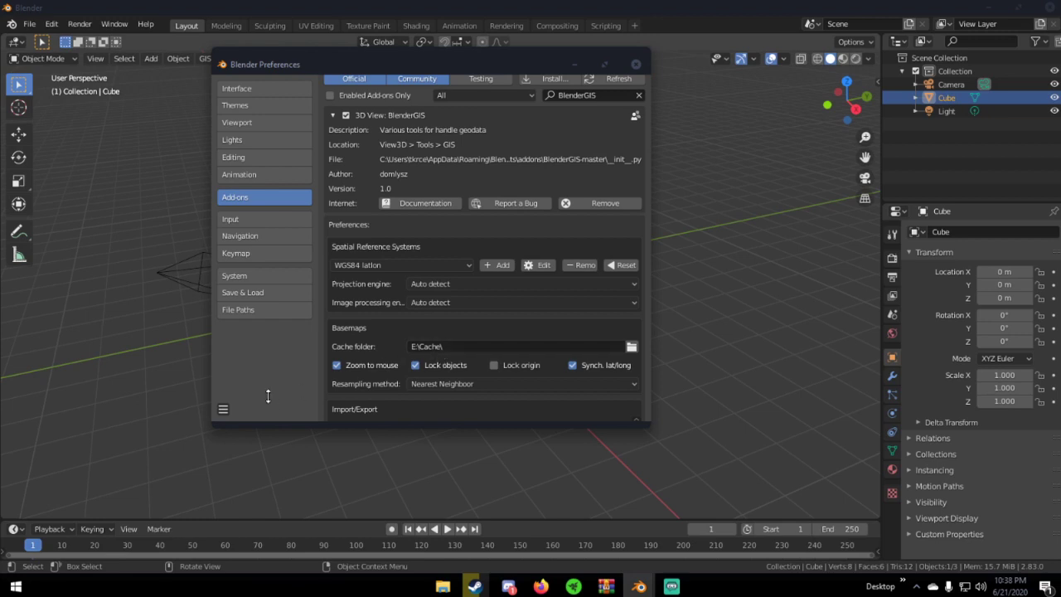
# - Save the Blender preferences and close their window
pyautogui.click(220, 410)
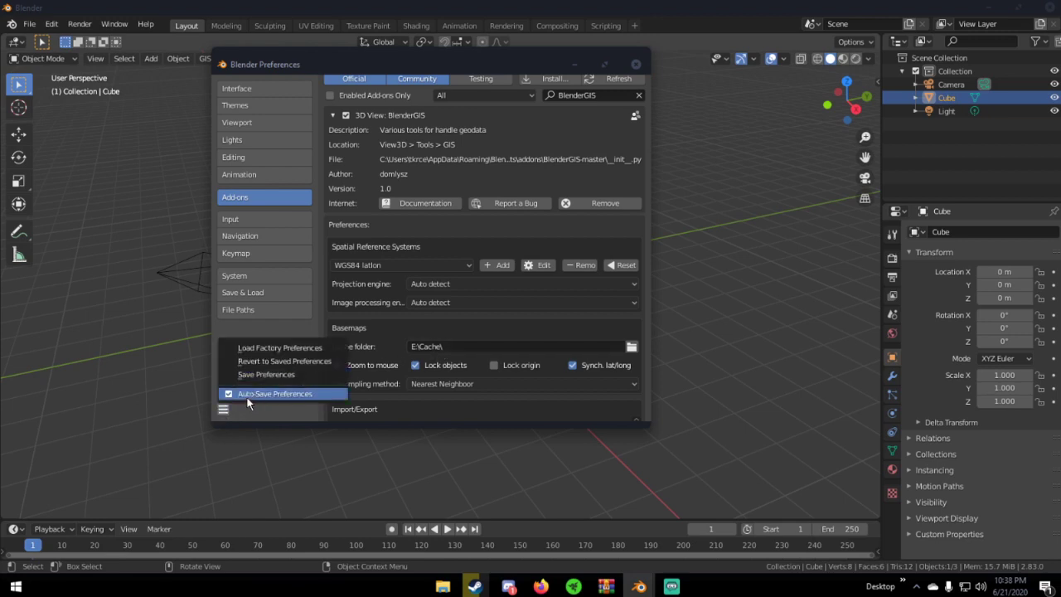
pyautogui.click(292, 375)
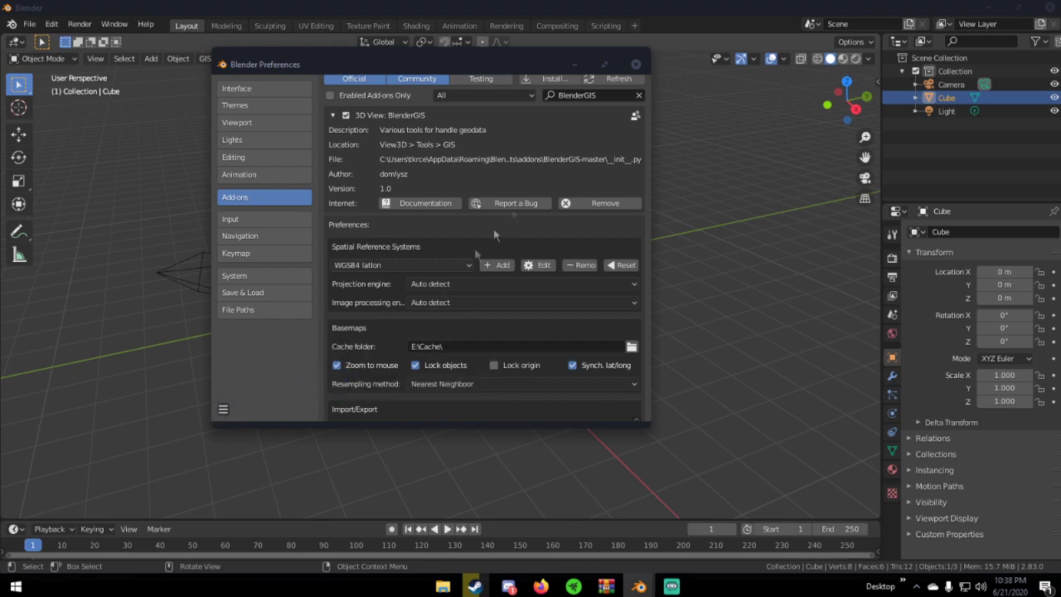
pyautogui.click(636, 64)
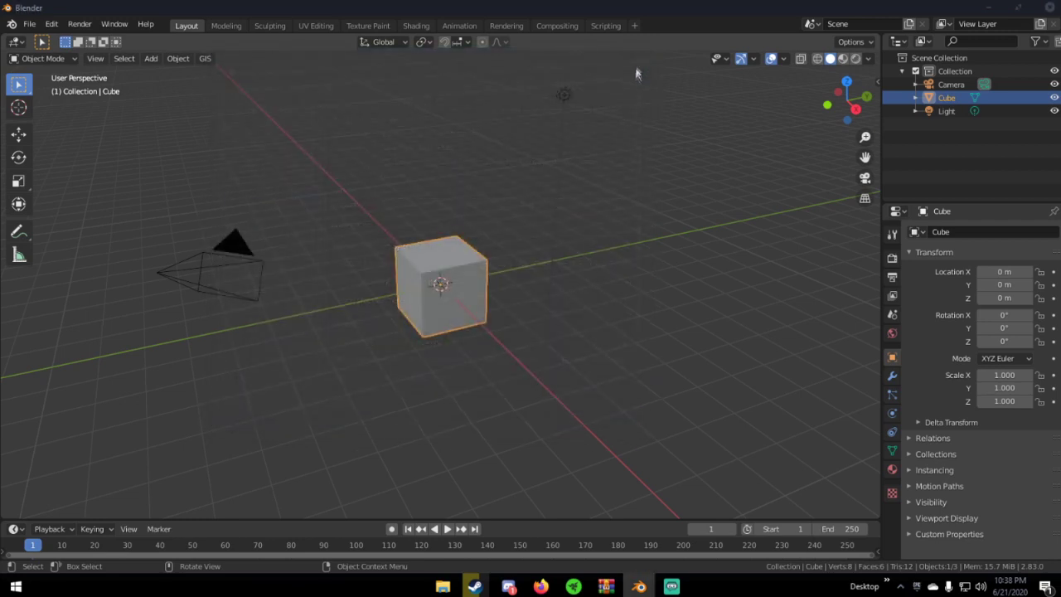
# - Delete the default cube from the scene
pyautogui.moveTo(576, 301); pyautogui.dragTo(455, 298, button='middle')
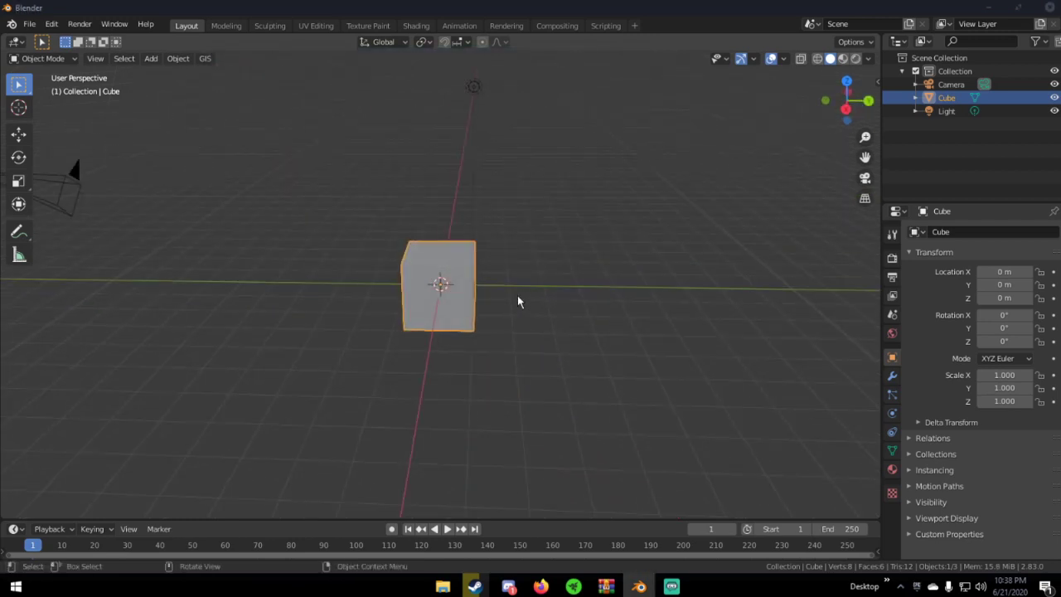
pyautogui.click(205, 60)
pyautogui.moveTo(398, 199); pyautogui.dragTo(460, 268, button='middle')
pyautogui.press('Delete')
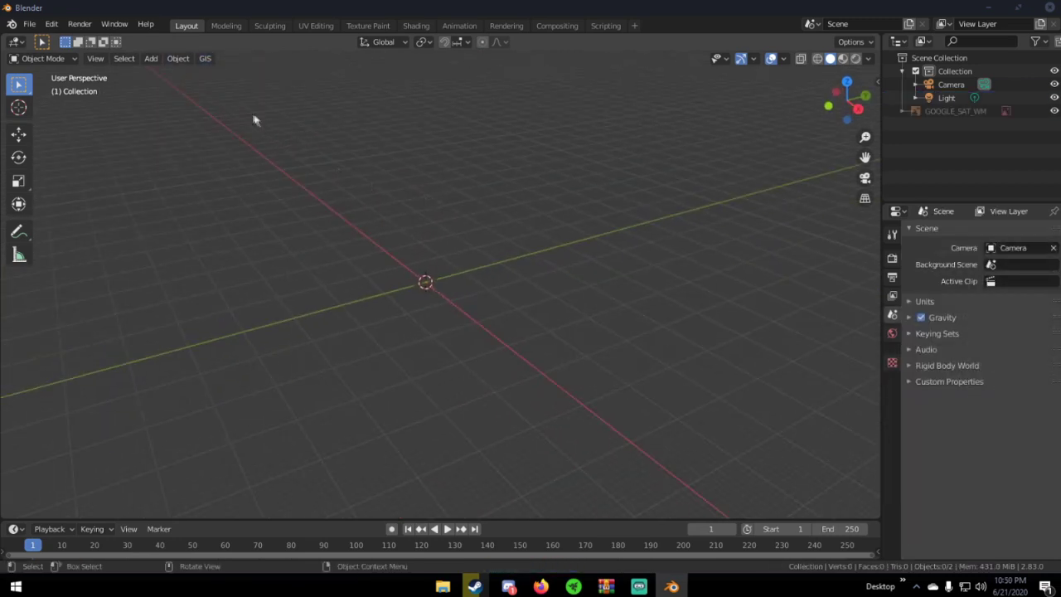
# - Load a BlenderGIS web basemap using Google as the source and Satellite as the layer
pyautogui.click(206, 59)
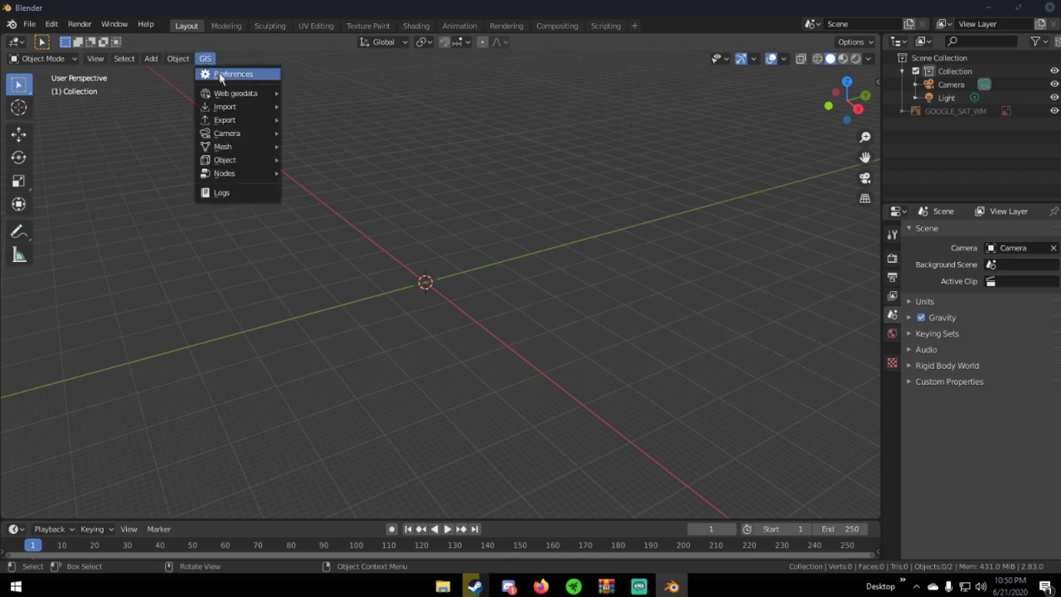
pyautogui.moveTo(224, 95)
pyautogui.click(308, 94)
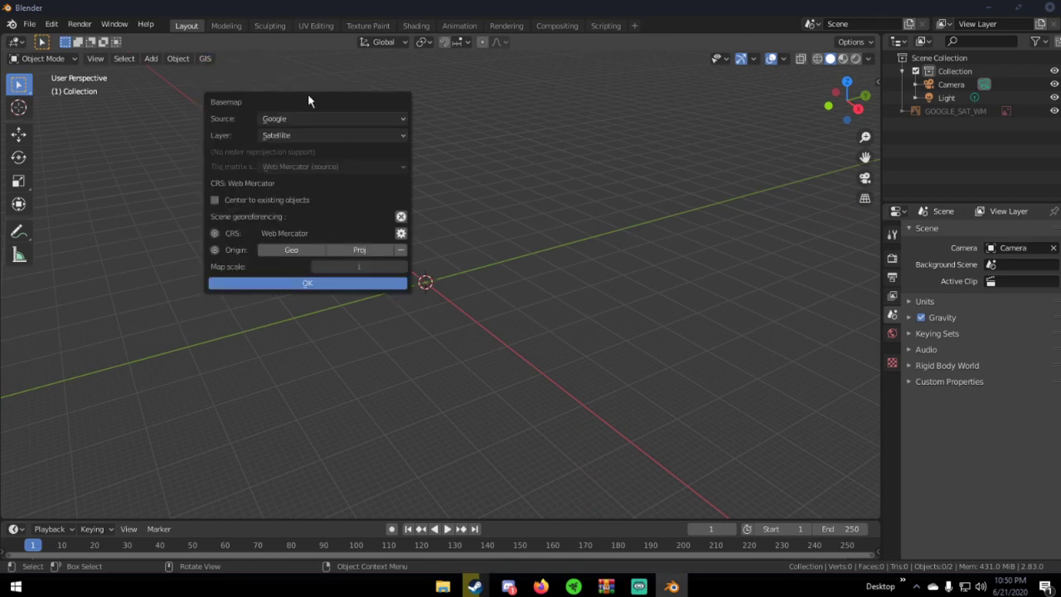
pyautogui.click(374, 119)
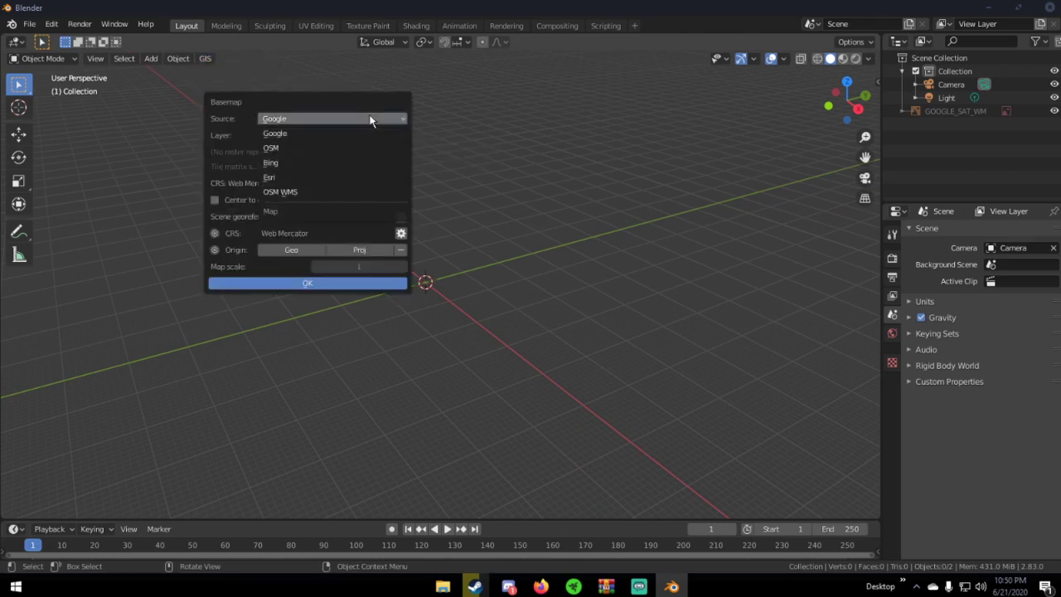
pyautogui.click(331, 132)
pyautogui.click(313, 135)
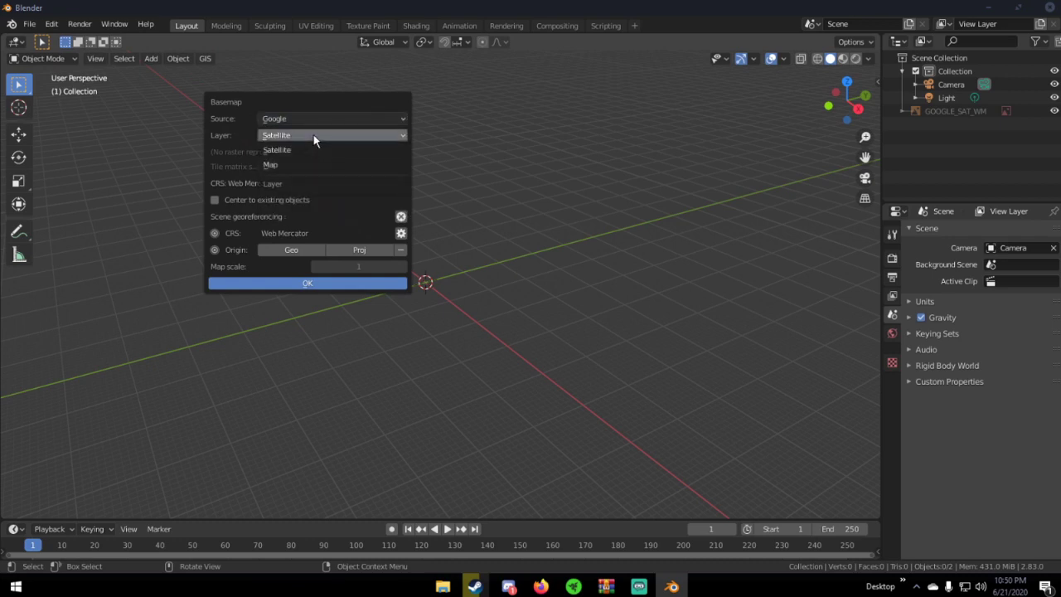
pyautogui.click(314, 139)
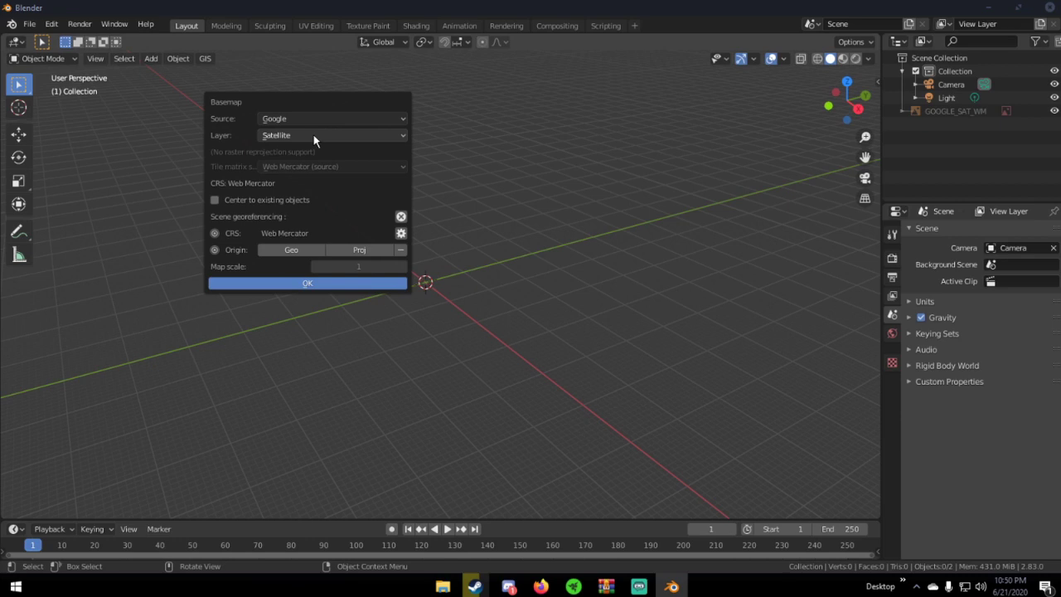
pyautogui.click(307, 284)
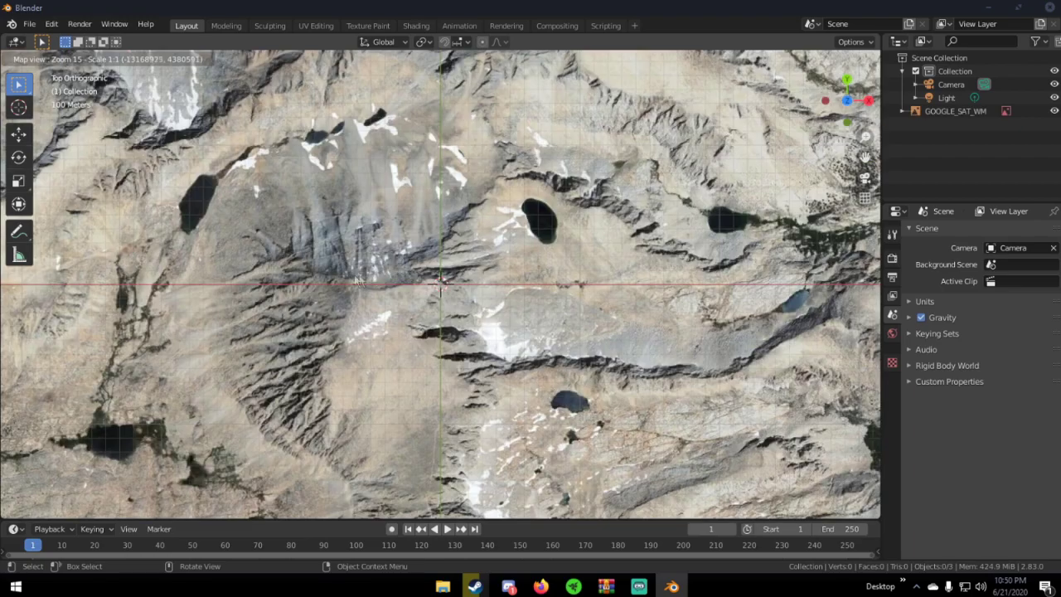
# - Zoom the satellite basemap out from the mountain area to view the whole world map
pyautogui.scroll(3, 373, 277)
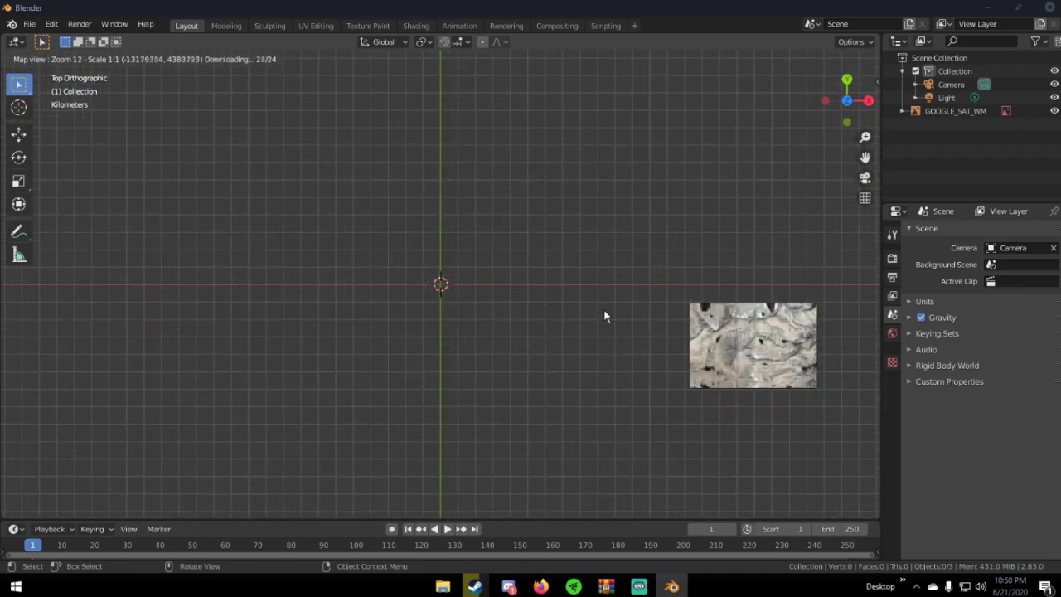
pyautogui.scroll(-7, 590, 308)
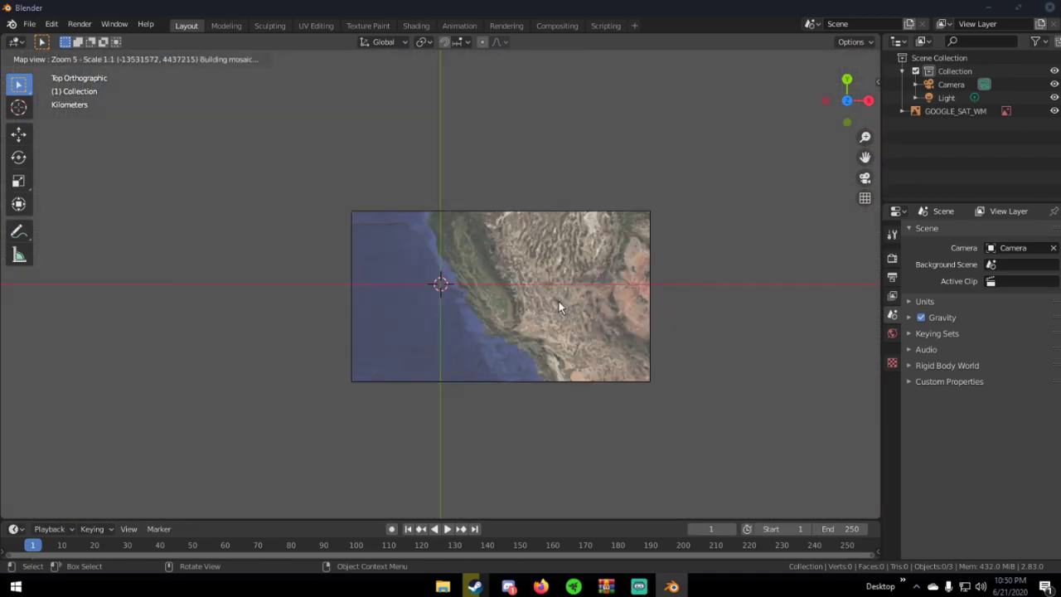
pyautogui.scroll(-4, 559, 301)
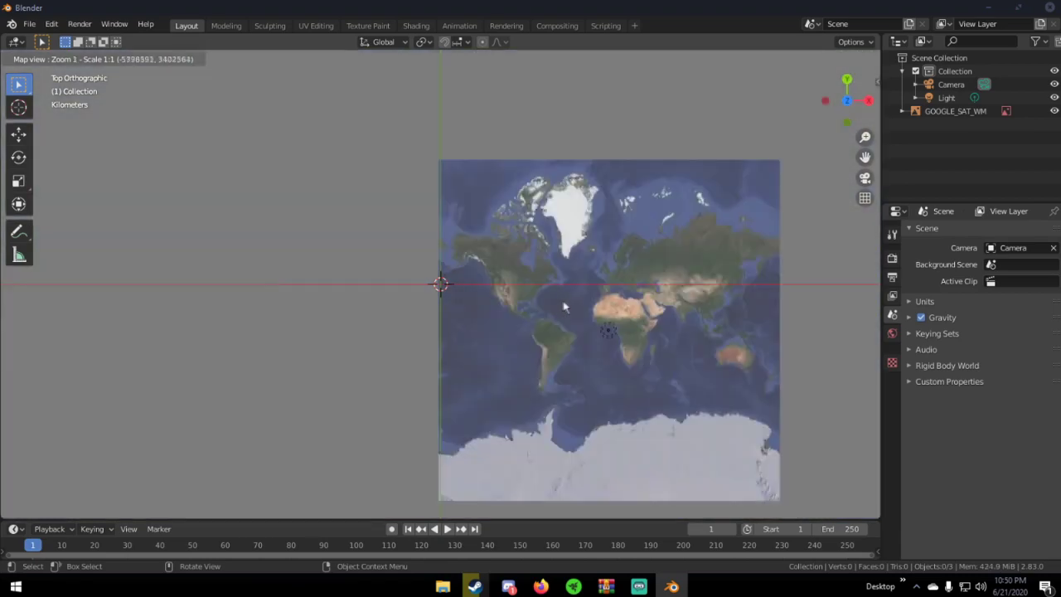
pyautogui.moveTo(572, 296); pyautogui.dragTo(515, 275)
pyautogui.scroll(1, 515, 275)
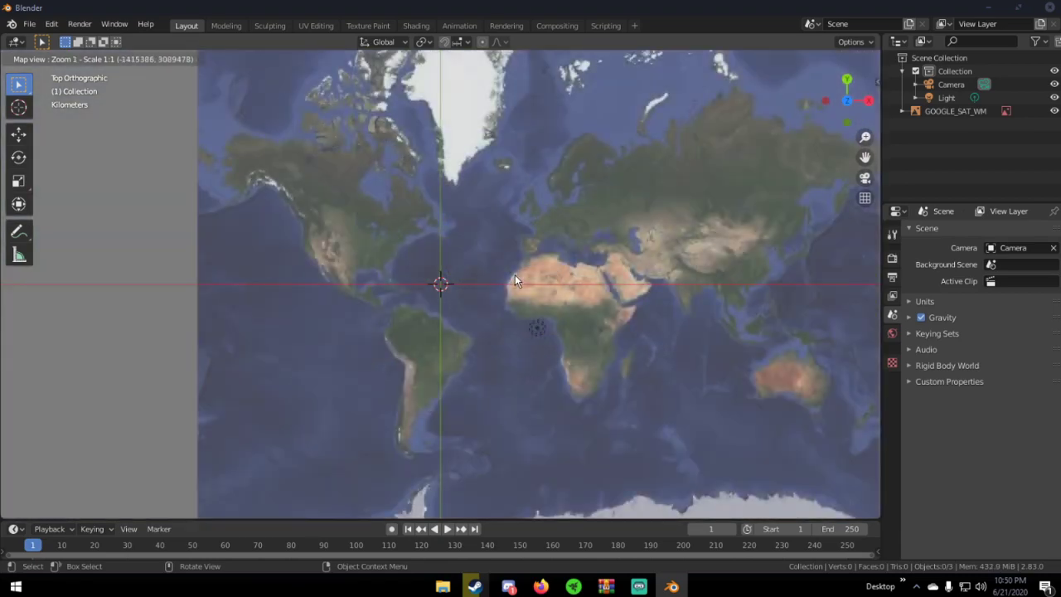
pyautogui.scroll(-1, 515, 275)
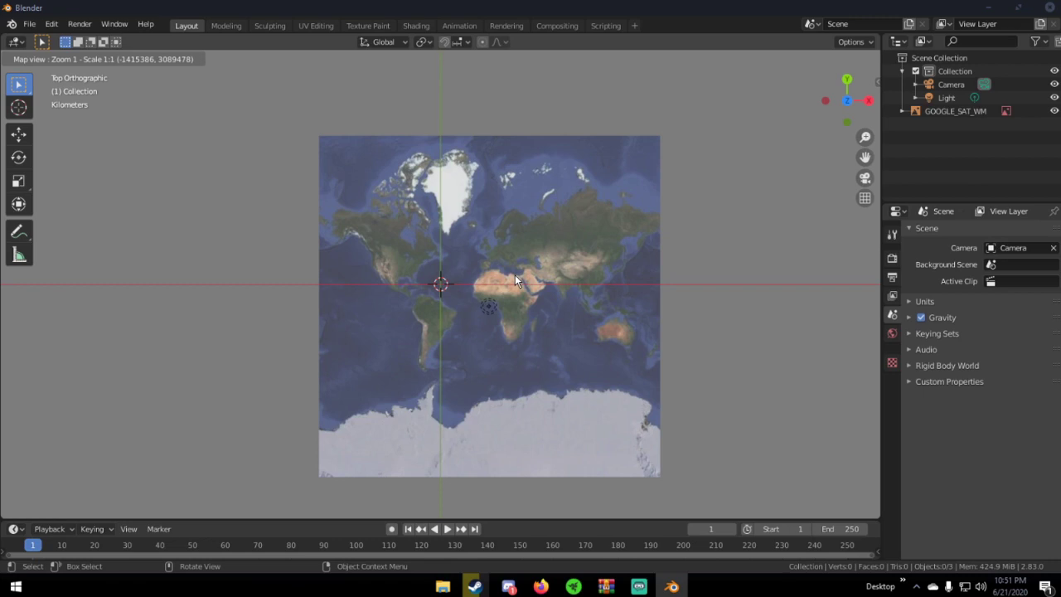
# - Go to "mt whitney" on the basemap at zoom level 15
pyautogui.press('g')
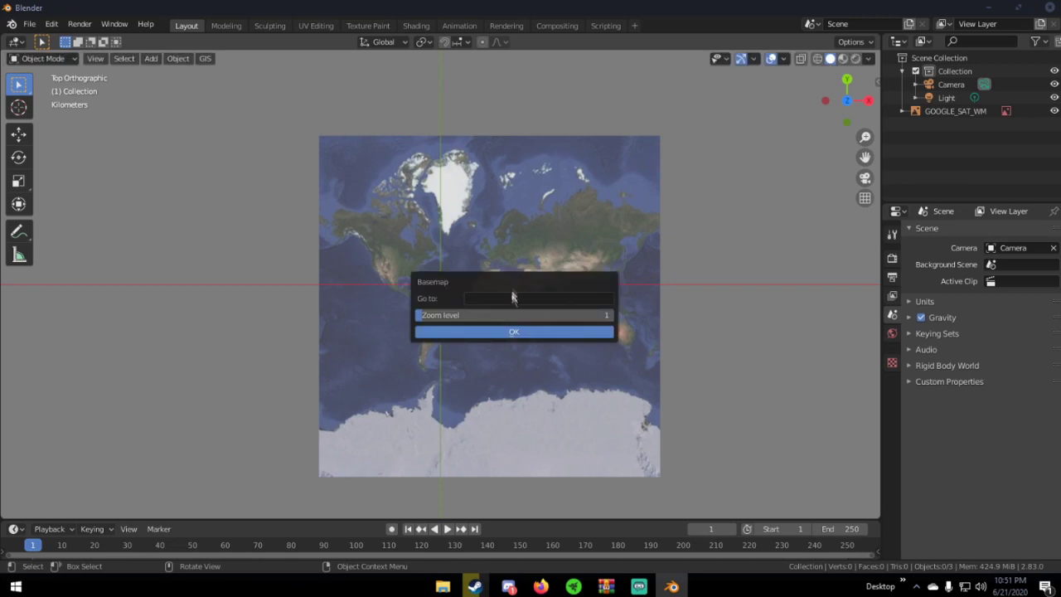
pyautogui.click(511, 300)
pyautogui.write('mt whitney')
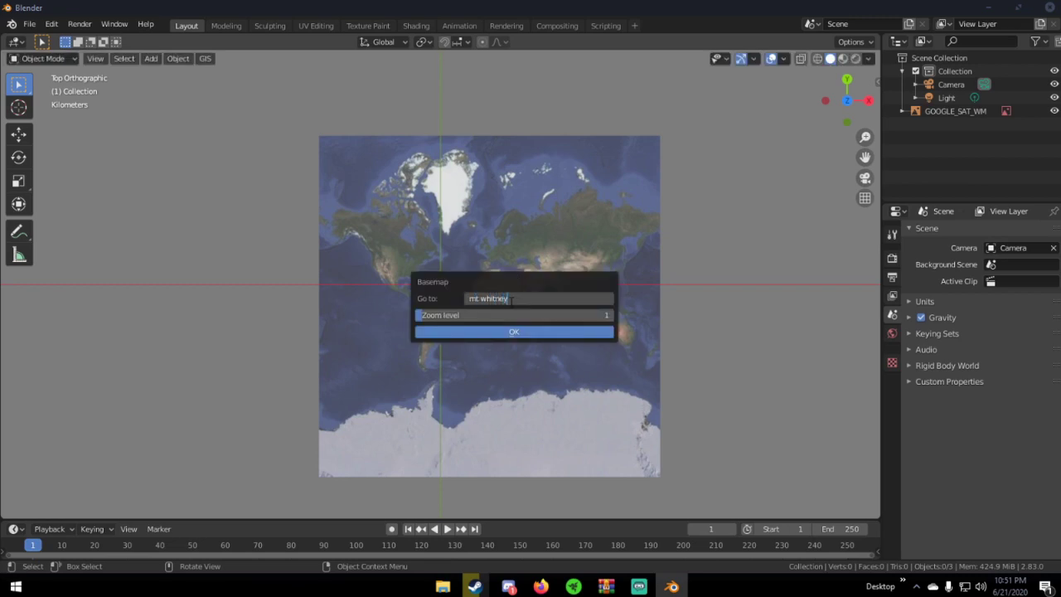
pyautogui.moveTo(429, 316); pyautogui.dragTo(534, 316)
pyautogui.click(532, 331)
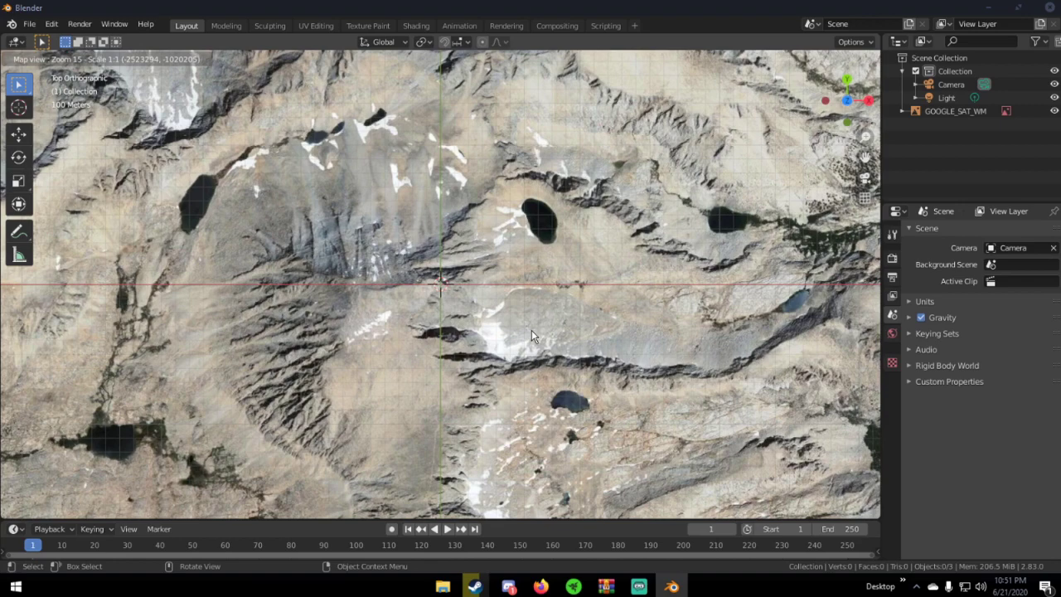
# - Export the current basemap view as a textured plane and displace it with SRTM elevation data
pyautogui.press('e')
pyautogui.moveTo(532, 330); pyautogui.dragTo(537, 294, button='middle')
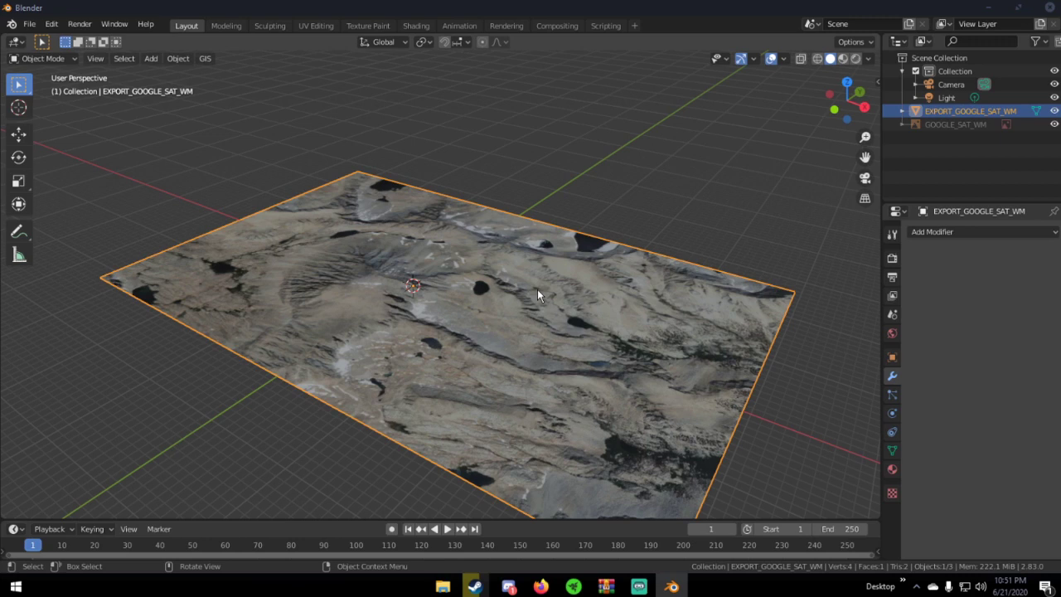
pyautogui.click(211, 60)
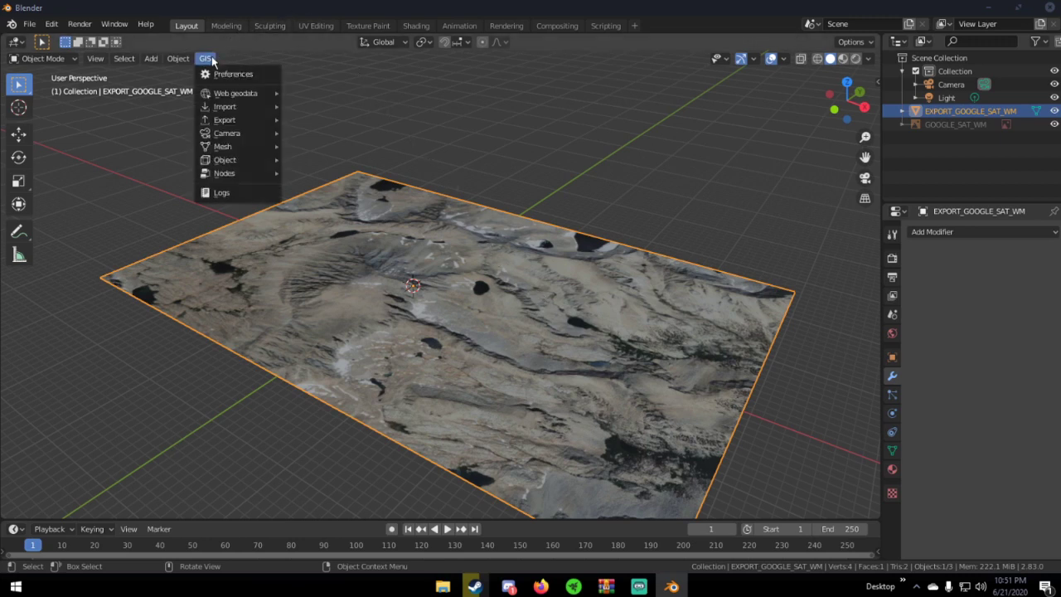
pyautogui.moveTo(219, 96)
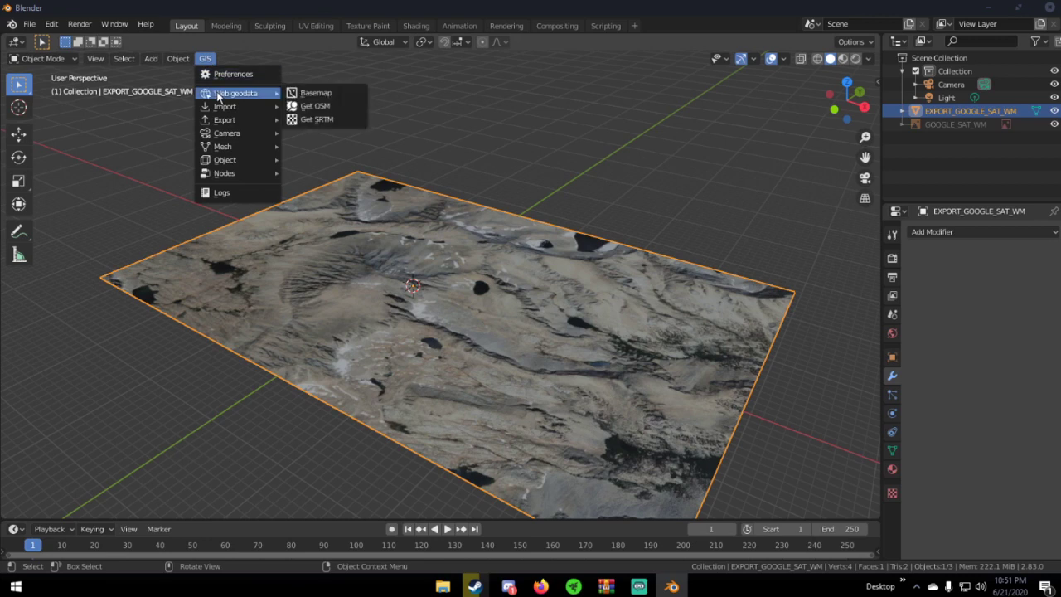
pyautogui.click(340, 118)
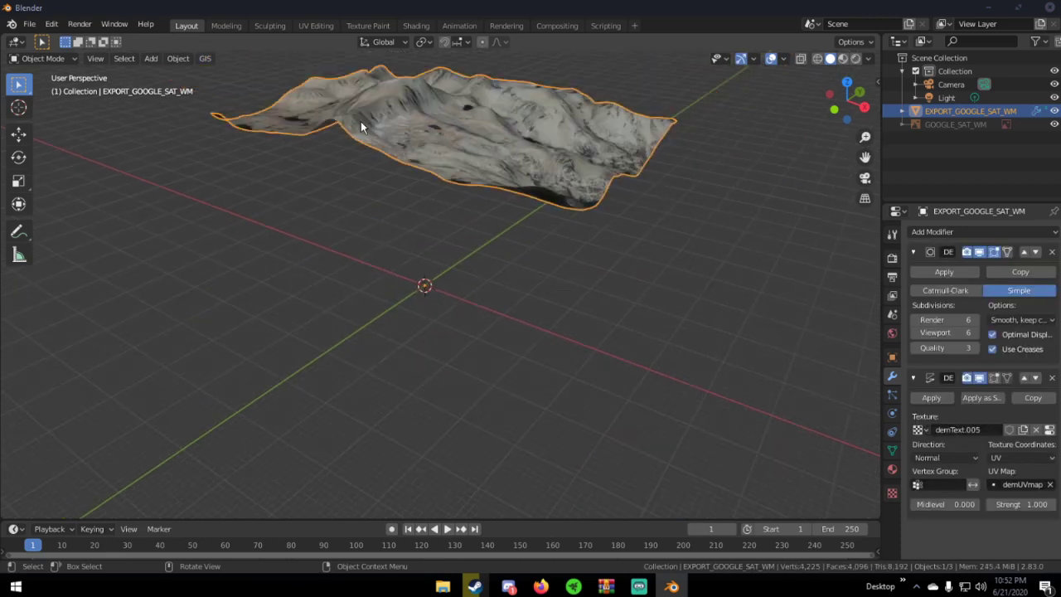
# - Examine the relief and satellite texture of the generated terrain from several angles and up close
pyautogui.moveTo(362, 130); pyautogui.dragTo(489, 255, button='middle')
pyautogui.scroll(5, 448, 276)
pyautogui.scroll(-6, 489, 255)
pyautogui.scroll(6, 367, 241)
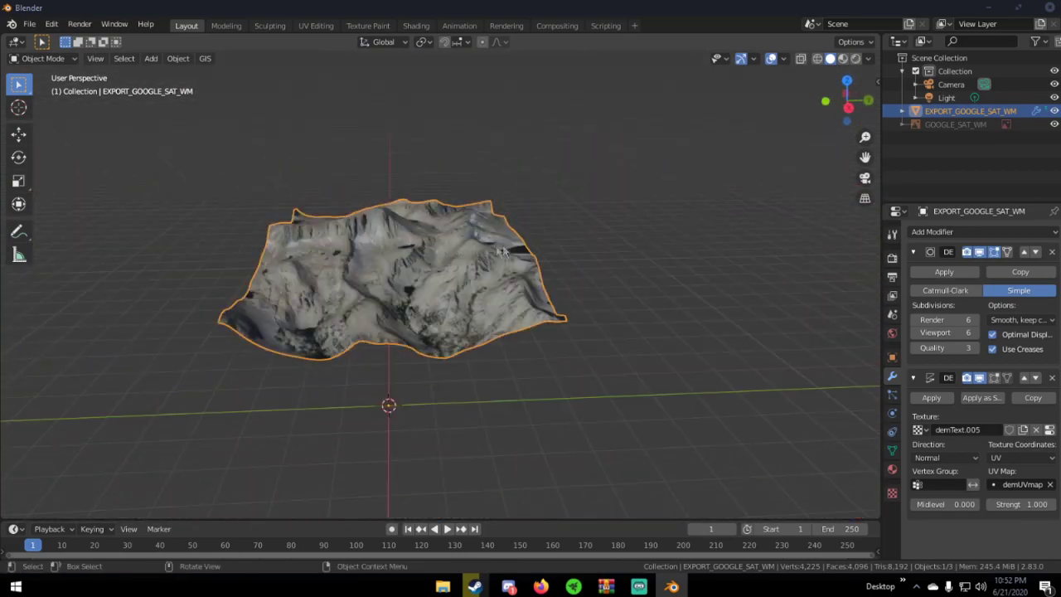
pyautogui.moveTo(367, 241); pyautogui.dragTo(592, 249, button='middle')
pyautogui.scroll(-5, 511, 242)
pyautogui.moveTo(411, 233); pyautogui.dragTo(554, 229, button='middle')
pyautogui.scroll(4, 439, 221)
pyautogui.scroll(-4, 550, 240)
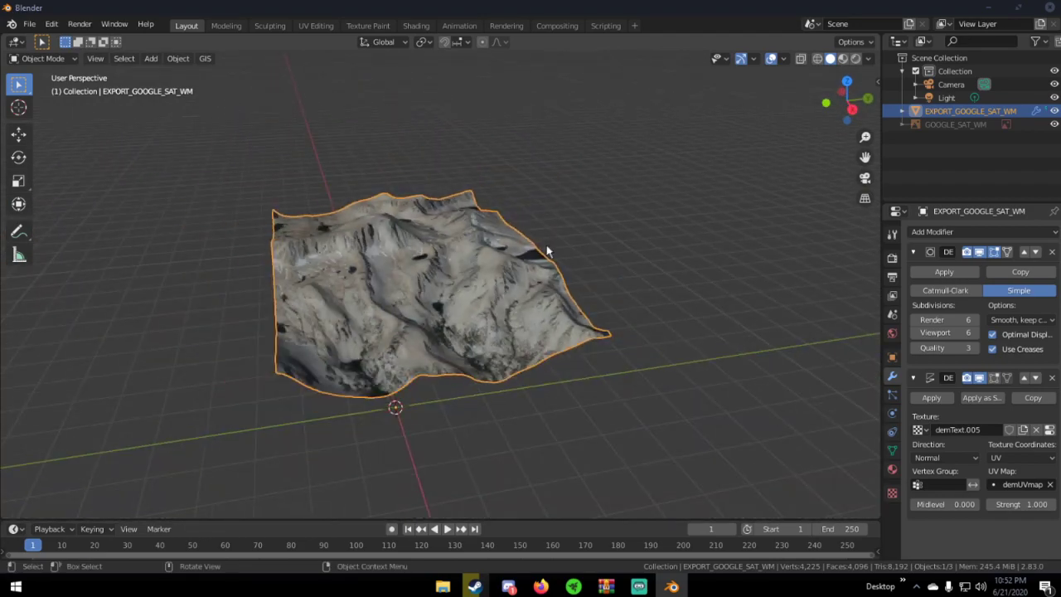
pyautogui.scroll(5, 542, 248)
pyautogui.moveTo(561, 262); pyautogui.dragTo(578, 267, button='middle')
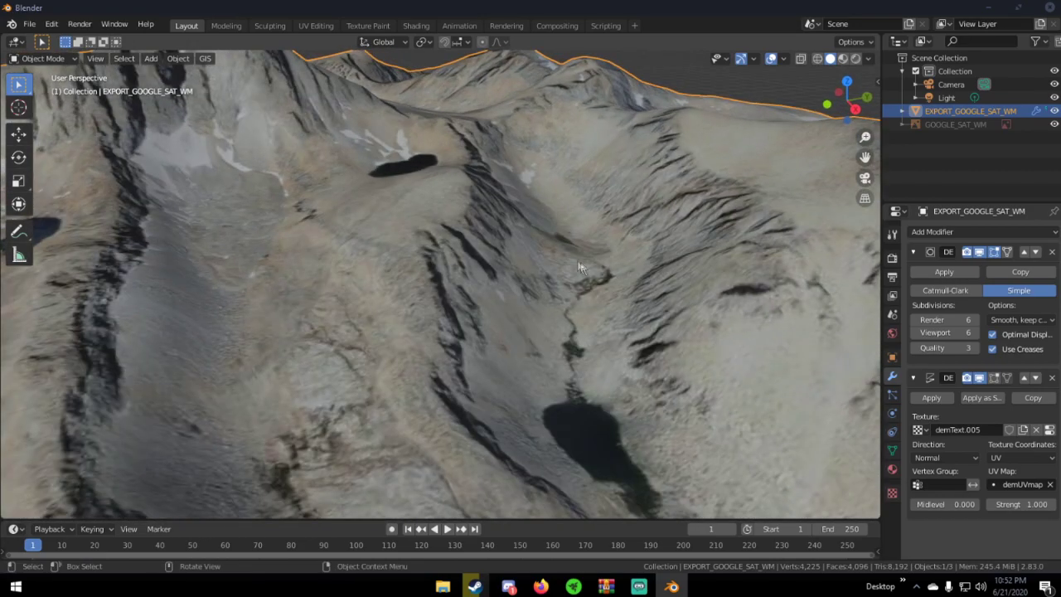
# - Set the strength of the terrain's displacement modifier to 0.9
pyautogui.click(1033, 504)
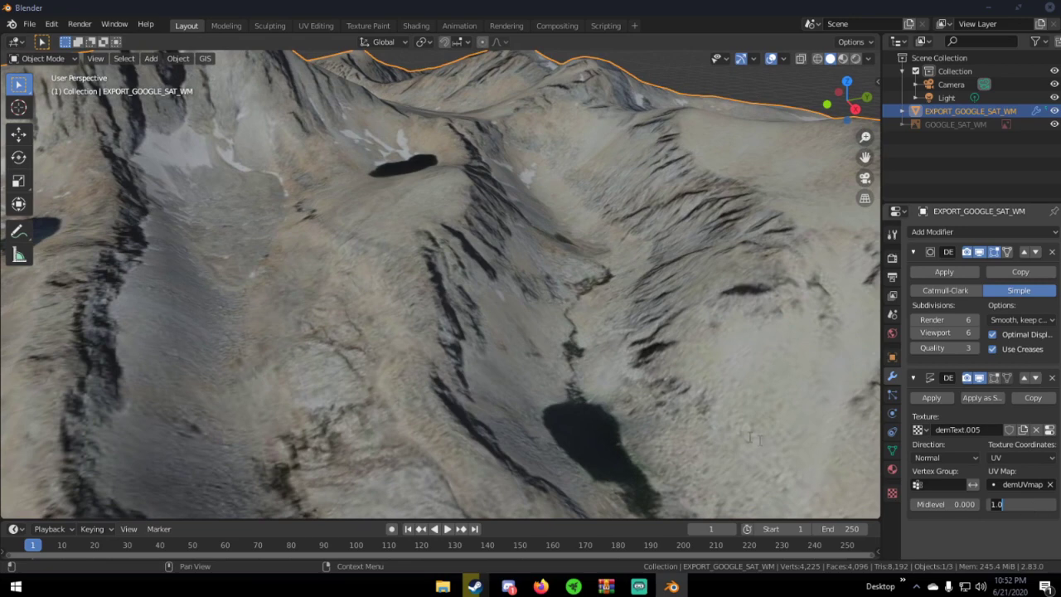
pyautogui.scroll(-5, 733, 419)
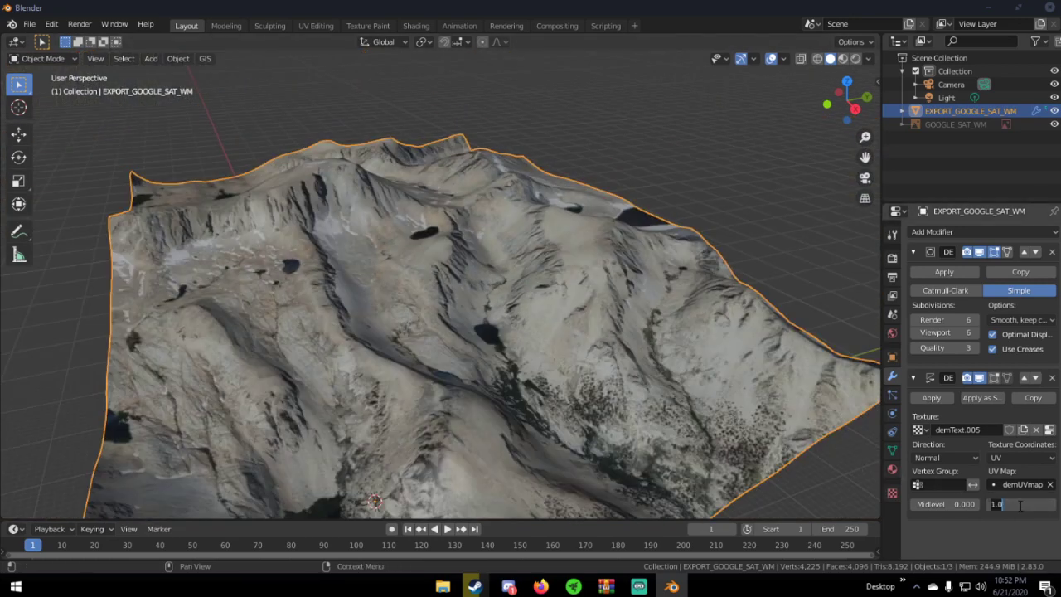
pyautogui.write('0.9')
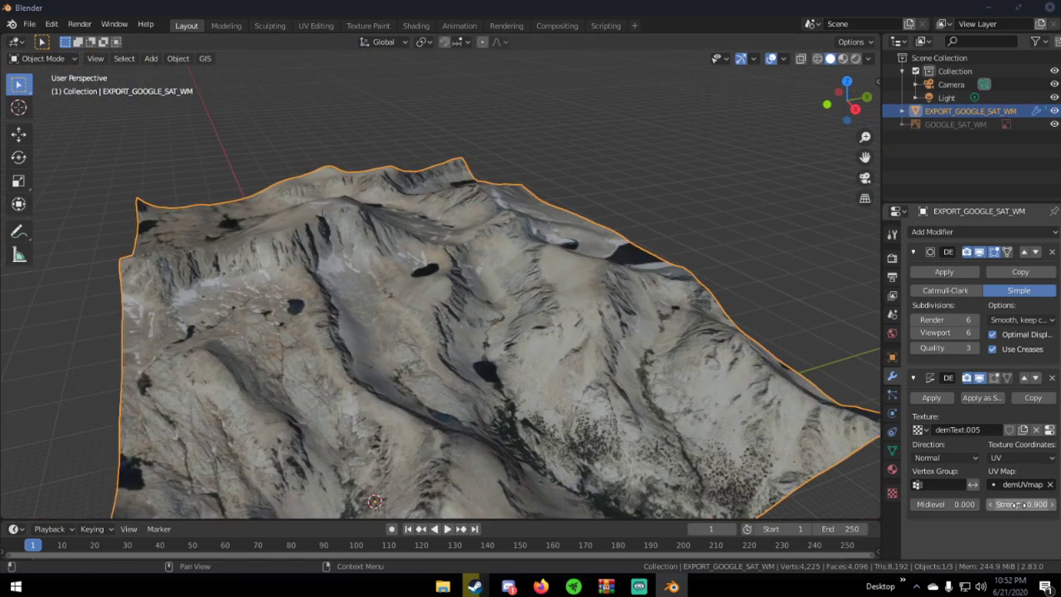
pyautogui.press('Return')
pyautogui.moveTo(464, 332); pyautogui.dragTo(728, 342, button='middle')
pyautogui.scroll(5, 547, 327)
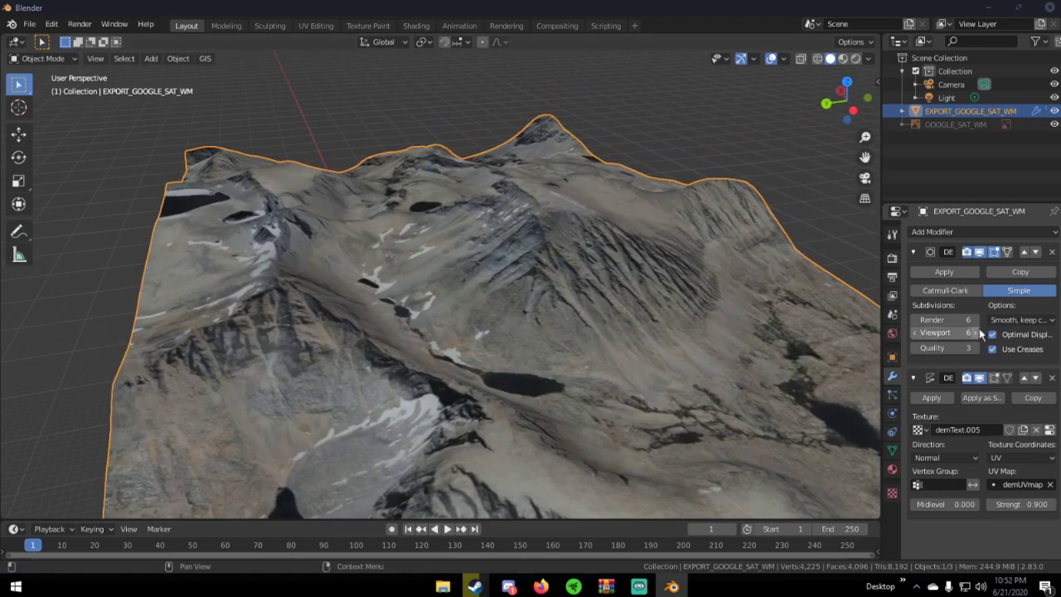
pyautogui.moveTo(792, 358); pyautogui.dragTo(737, 350, button='middle')
# - Review the image and mapping settings of the terrain's elevation texture, and return to the modifier settings
pyautogui.click(892, 492)
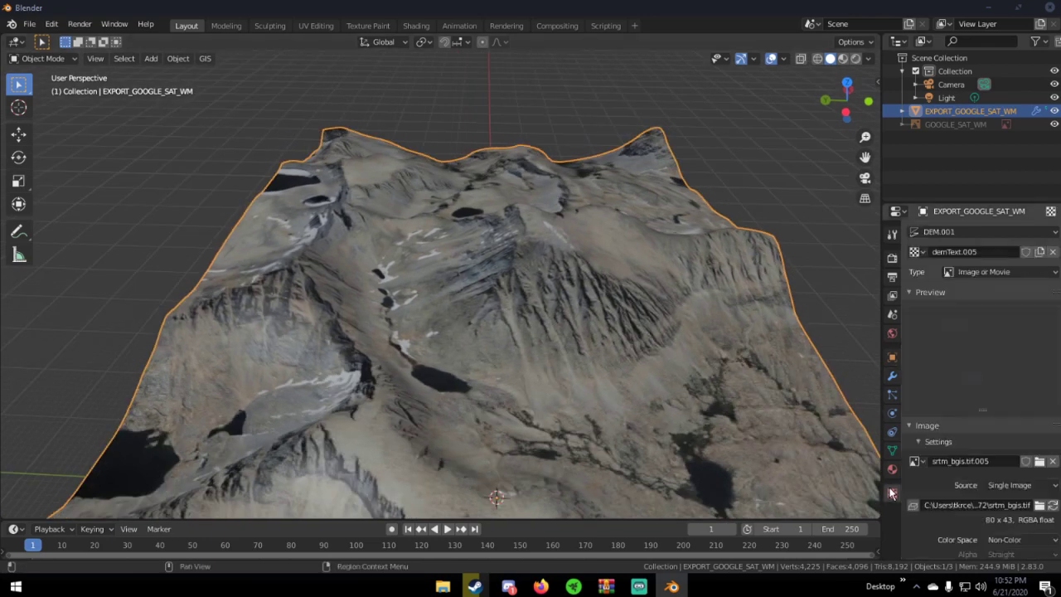
pyautogui.scroll(-4, 960, 504)
pyautogui.click(945, 504)
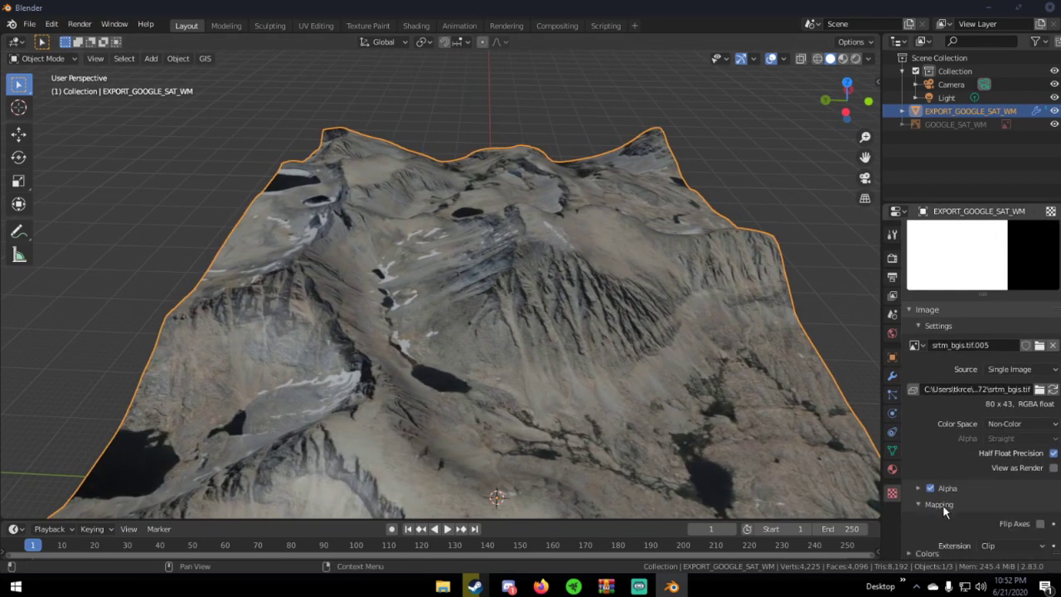
pyautogui.scroll(-4, 960, 494)
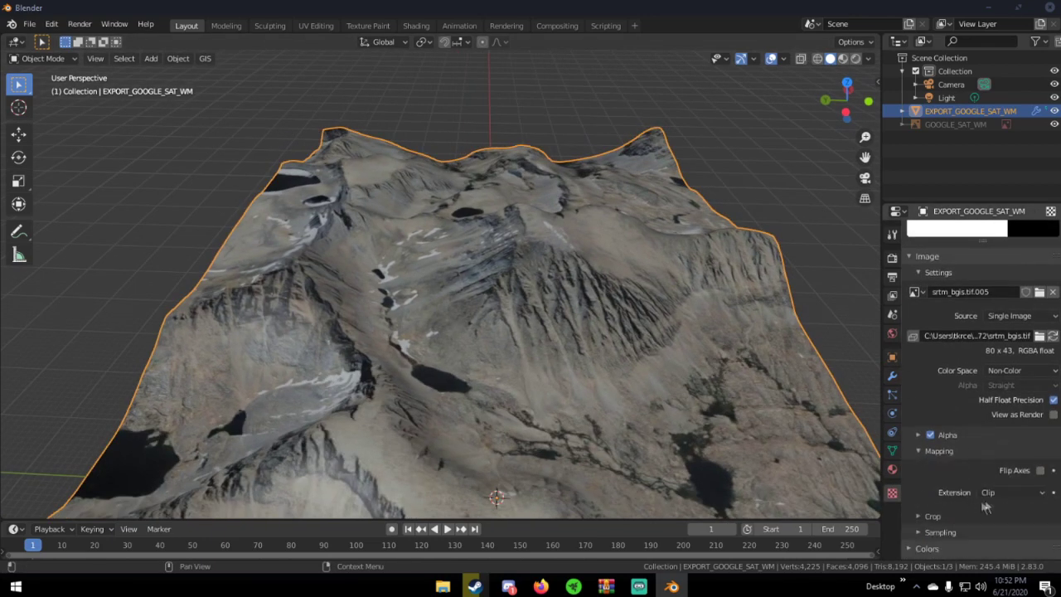
pyautogui.click(941, 440)
pyautogui.scroll(4, 943, 440)
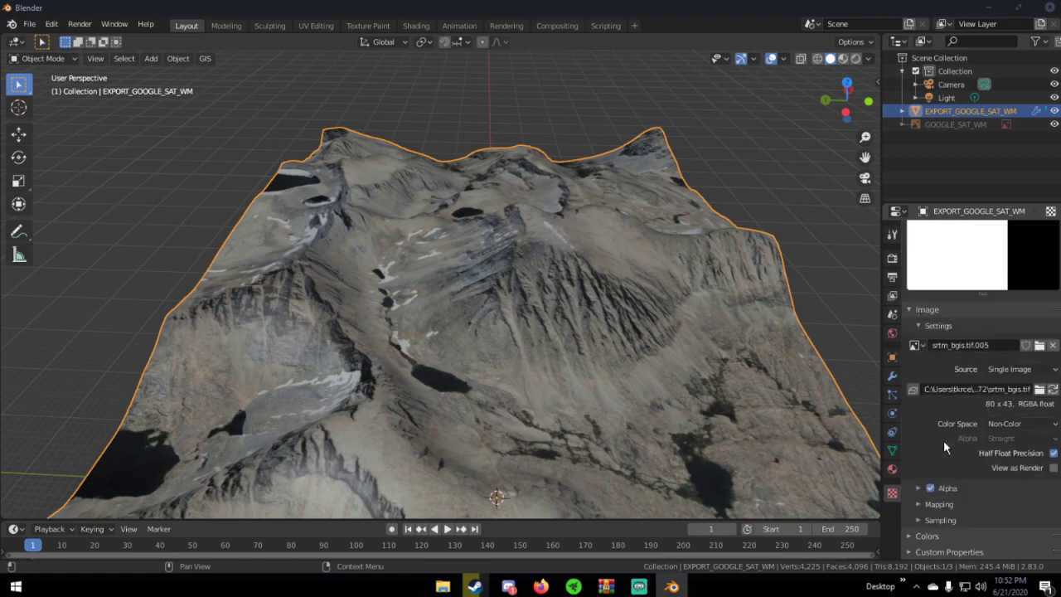
pyautogui.click(892, 376)
# - Apply the subdivision and displacement modifiers to the terrain so its relief becomes real mesh geometry
pyautogui.moveTo(664, 364); pyautogui.dragTo(512, 308, button='middle')
pyautogui.scroll(-3, 662, 319)
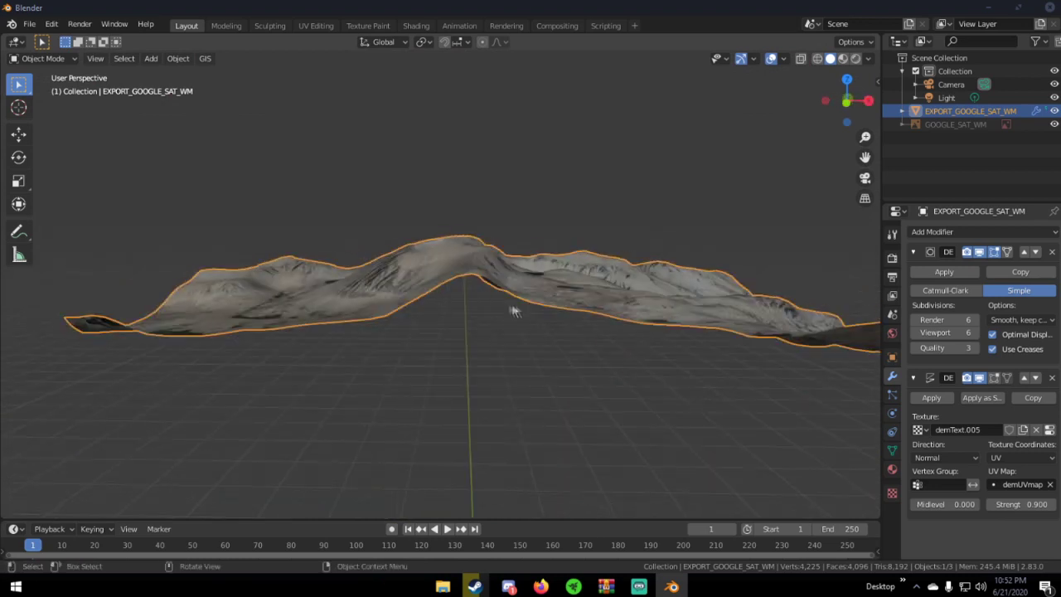
pyautogui.press('Tab')
pyautogui.scroll(-3, 522, 304)
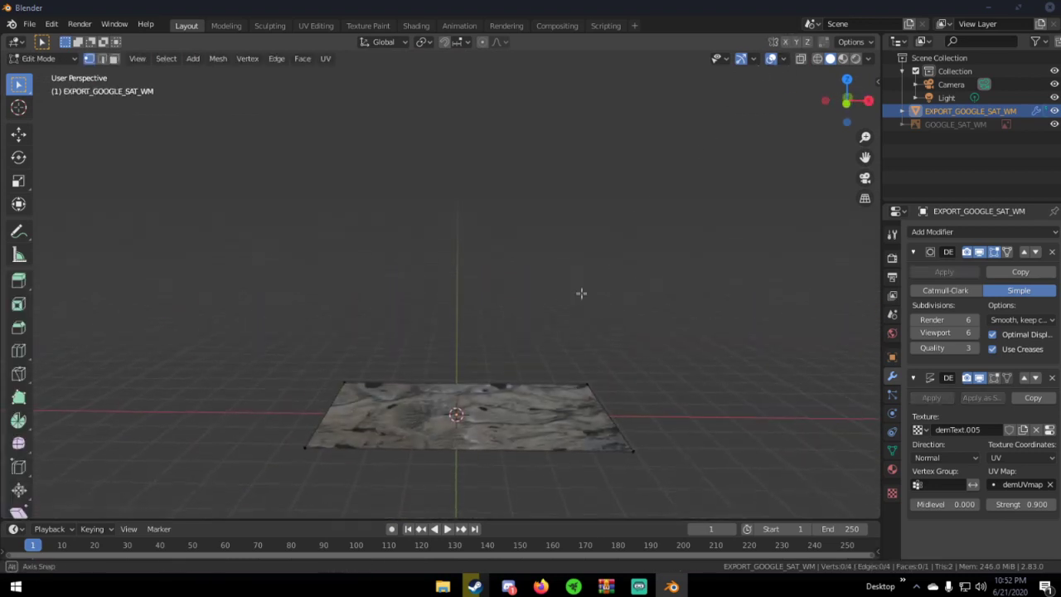
pyautogui.press('Tab')
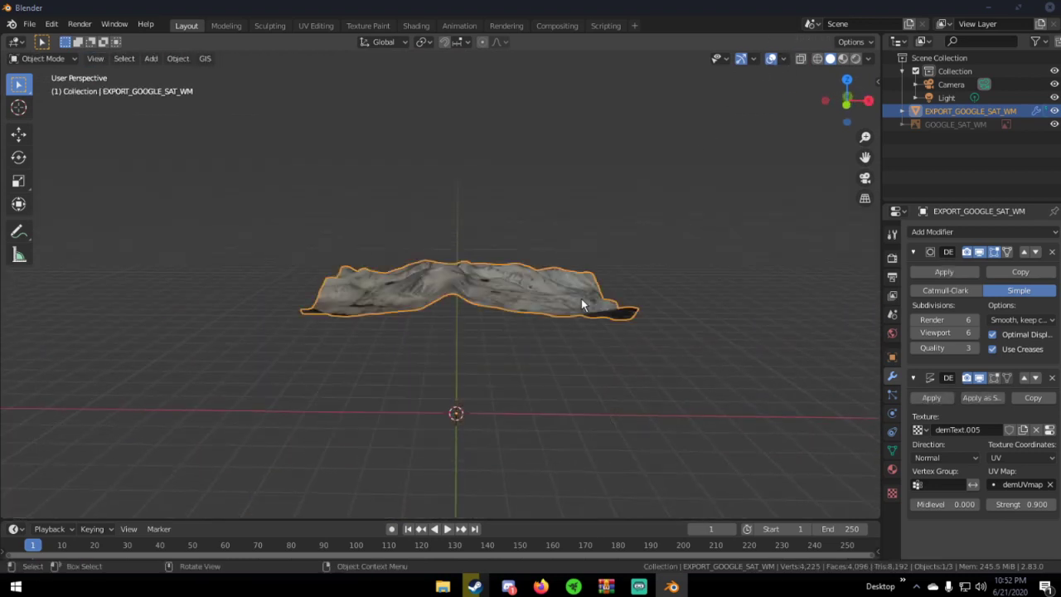
pyautogui.click(943, 271)
pyautogui.click(943, 272)
# - Extrude the entire terrain mesh downward in Edit Mode to give it side walls and a base
pyautogui.press('Tab')
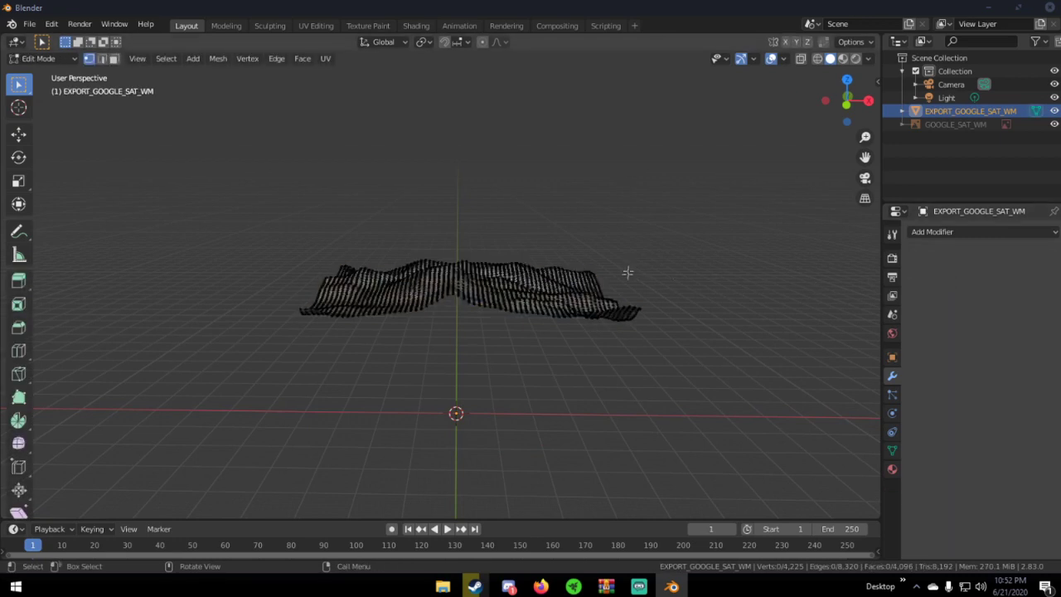
pyautogui.press('a')
pyautogui.moveTo(628, 273); pyautogui.dragTo(693, 265, button='middle')
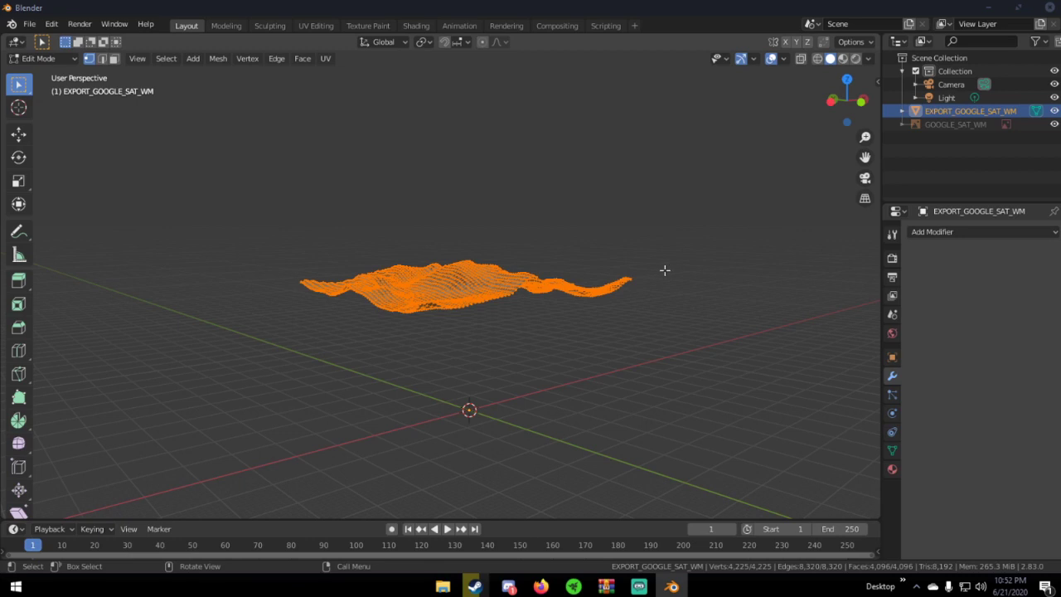
pyautogui.moveTo(665, 270); pyautogui.dragTo(592, 260, button='middle')
pyautogui.press('e')
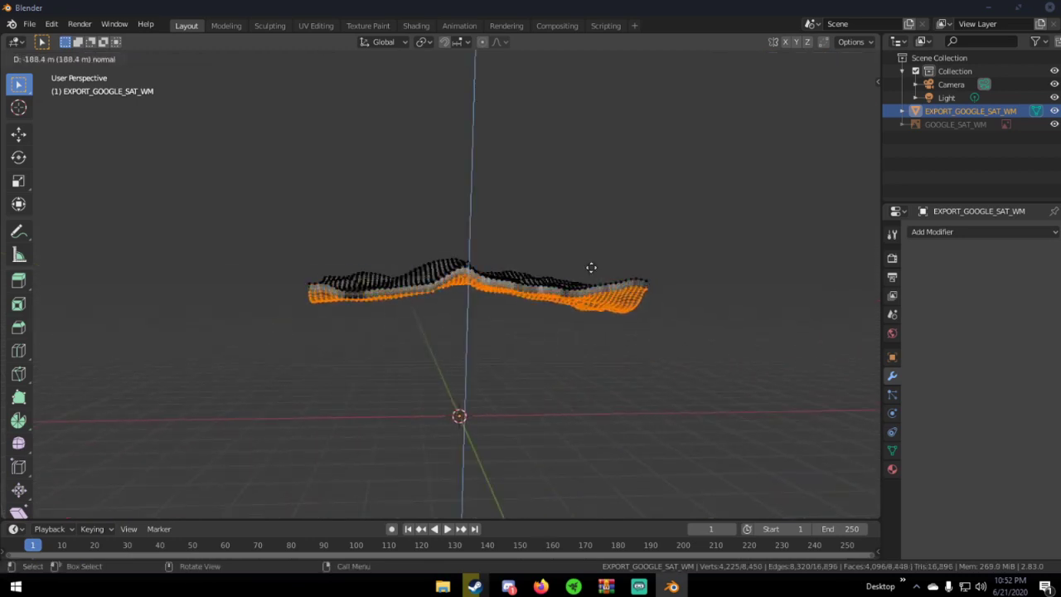
pyautogui.click(589, 282)
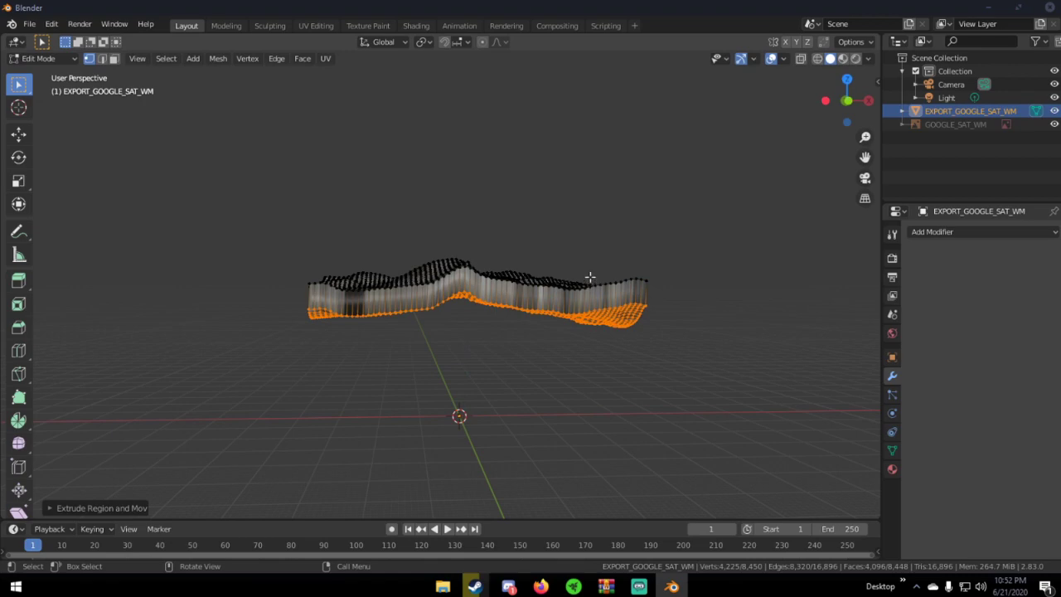
pyautogui.press('Tab')
pyautogui.moveTo(590, 274); pyautogui.dragTo(472, 305, button='middle')
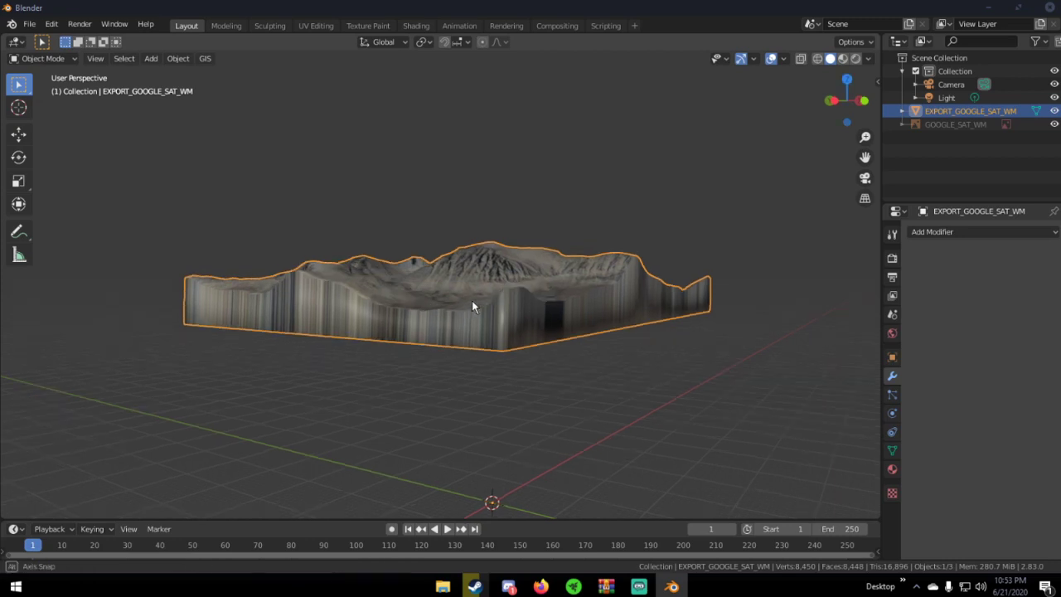
# - Remove the extruded side walls and base, keeping only the terrain surface with all its vertices selected
pyautogui.press('Tab')
pyautogui.press('x')
pyautogui.click(471, 303)
pyautogui.press('a')
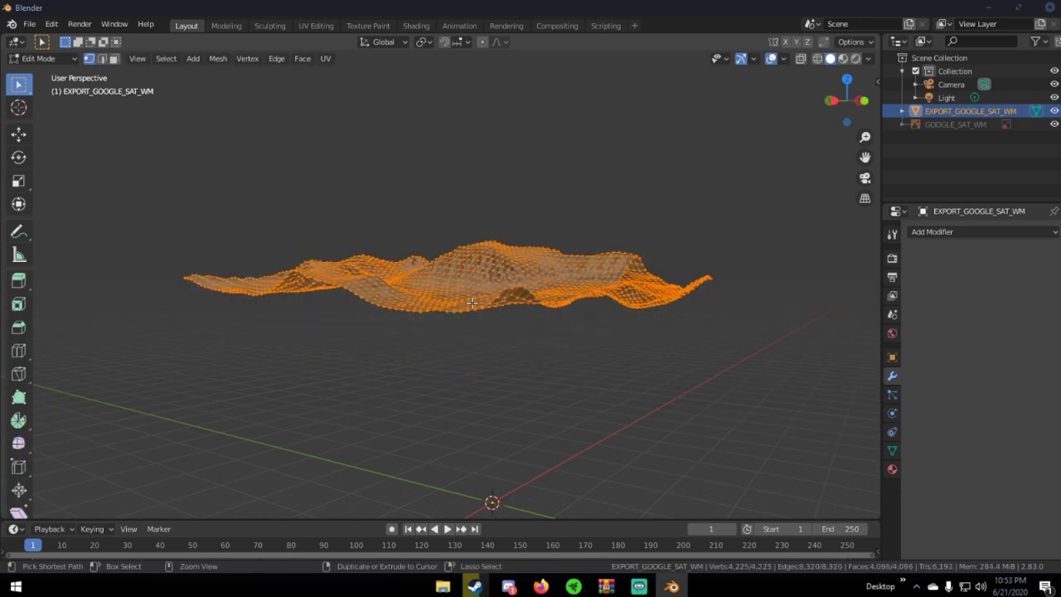
# - Deselect all vertices of the terrain surface in Edit Mode
pyautogui.press('Tab')
pyautogui.moveTo(409, 303); pyautogui.dragTo(605, 333, button='middle')
pyautogui.press('Tab')
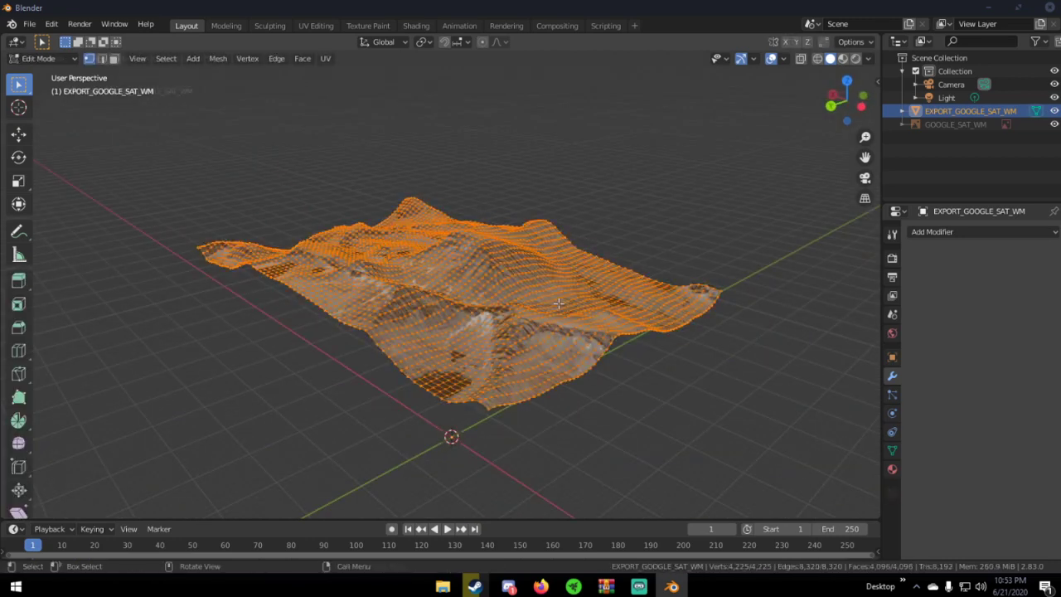
pyautogui.moveTo(560, 303); pyautogui.dragTo(602, 296, button='middle')
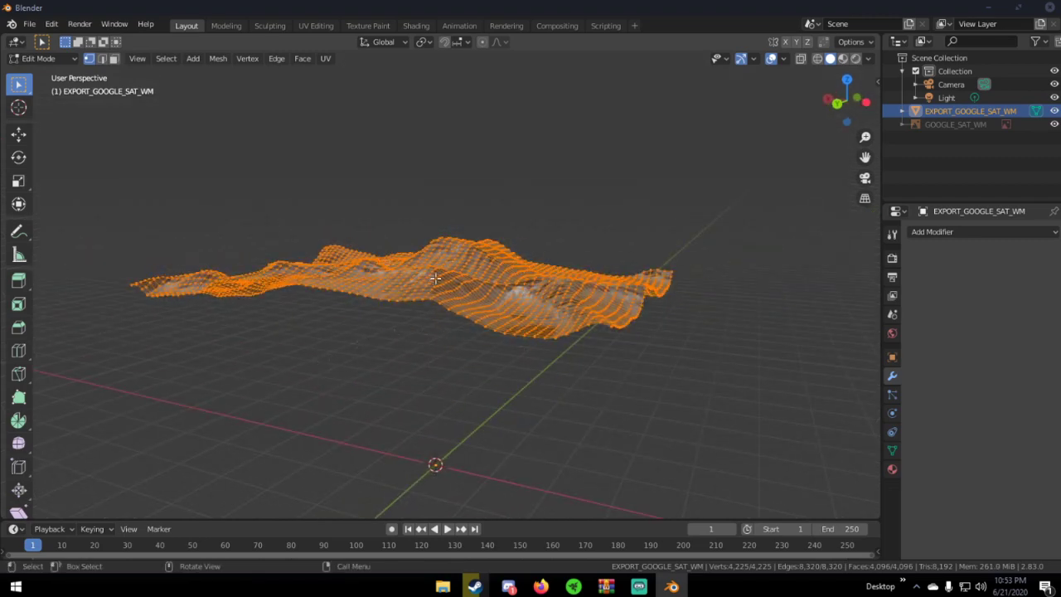
pyautogui.hotkey('alt', 'a')
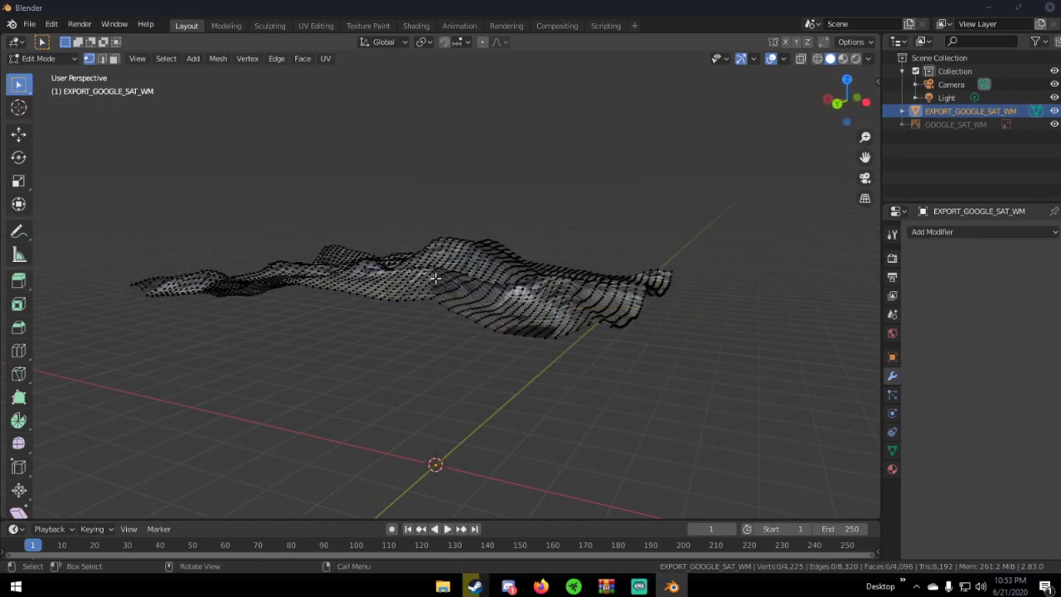
# - Extrude the entire terrain mesh downward about 430 m to form side walls and a base
pyautogui.press('a')
pyautogui.moveTo(440, 277); pyautogui.dragTo(464, 262, button='middle')
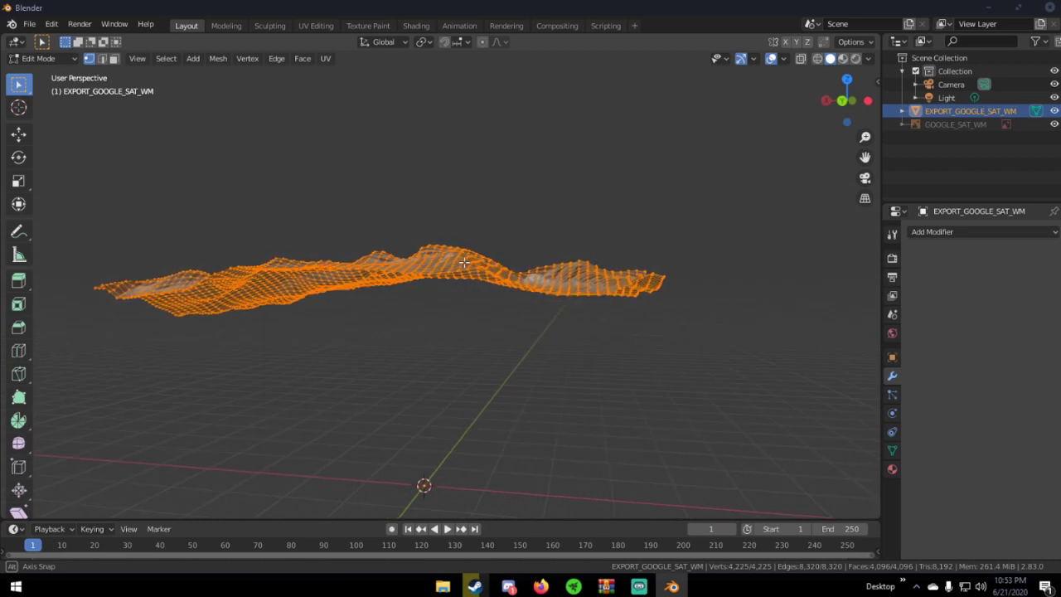
pyautogui.press('e')
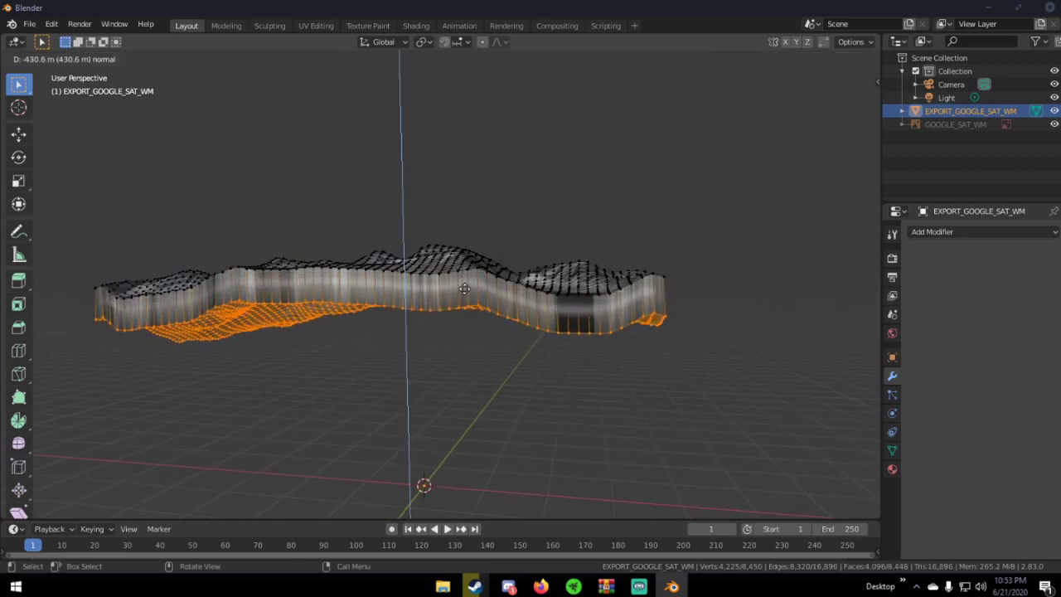
pyautogui.click(464, 288)
# - Try to flatten the extruded base by scaling it to 0 along Z, and return to Object Mode
pyautogui.press('s')
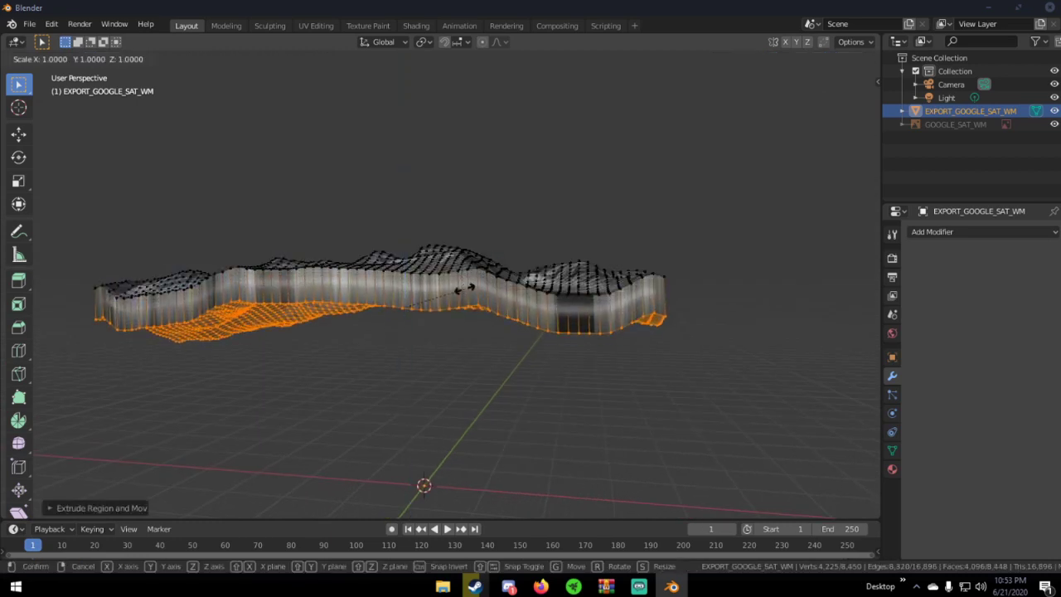
pyautogui.press('z')
pyautogui.press('0')
pyautogui.press('Return')
pyautogui.moveTo(467, 285); pyautogui.dragTo(575, 302, button='middle')
pyautogui.press('Tab')
# - Set the render engine to Cycles with GPU Compute as its device
pyautogui.scroll(4, 504, 317)
pyautogui.moveTo(504, 317); pyautogui.dragTo(581, 282, button='middle')
pyautogui.click(893, 258)
pyautogui.click(1022, 232)
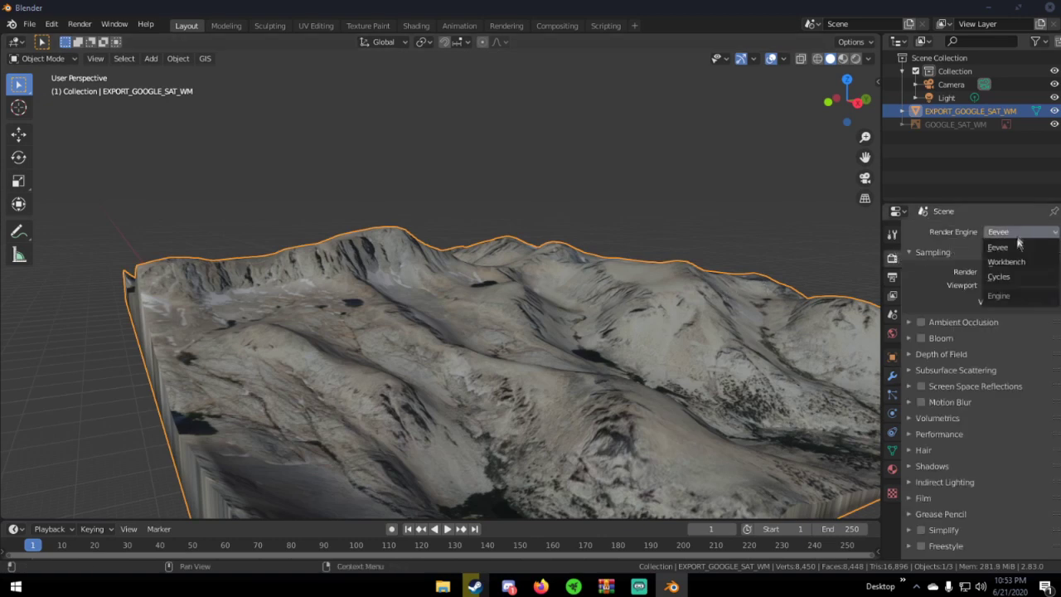
pyautogui.click(993, 276)
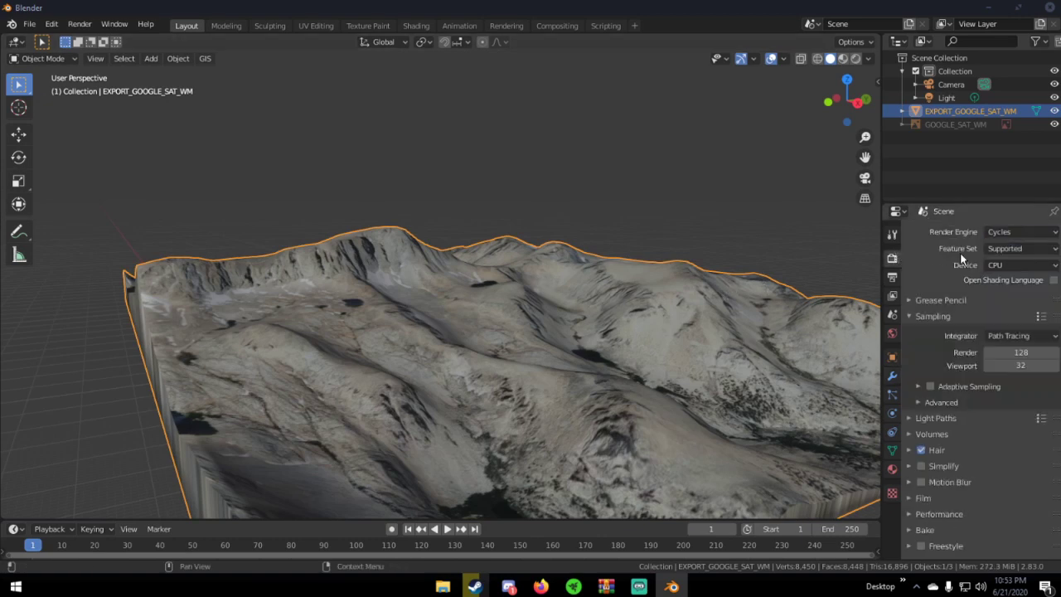
pyautogui.click(1015, 265)
pyautogui.click(1009, 296)
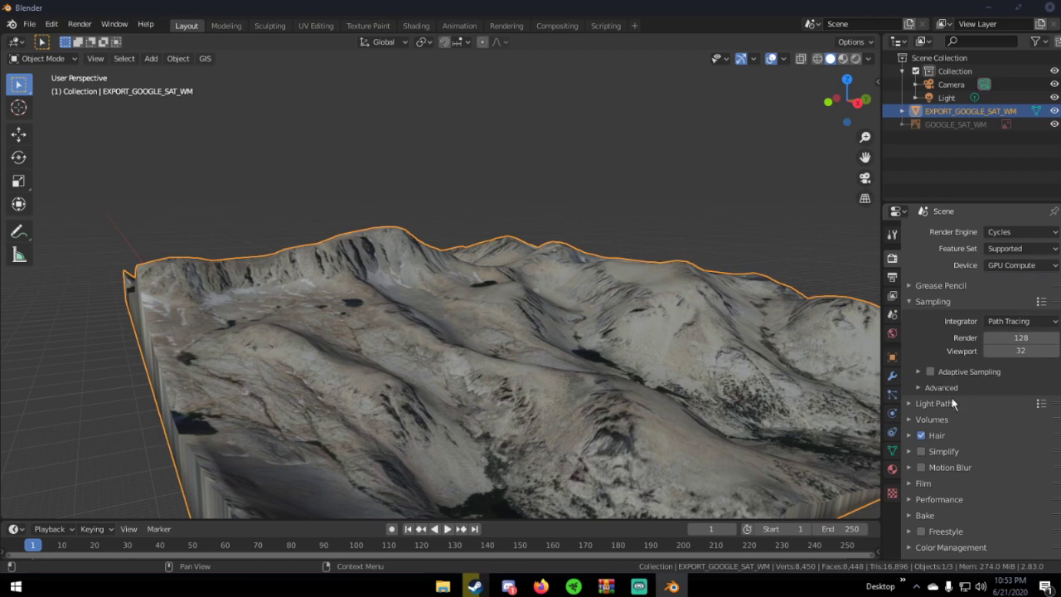
# - Preview the terrain's lighting in Rendered viewport shading, and return to Solid shading
pyautogui.scroll(-5, 608, 313)
pyautogui.press('z')
pyautogui.click(582, 213)
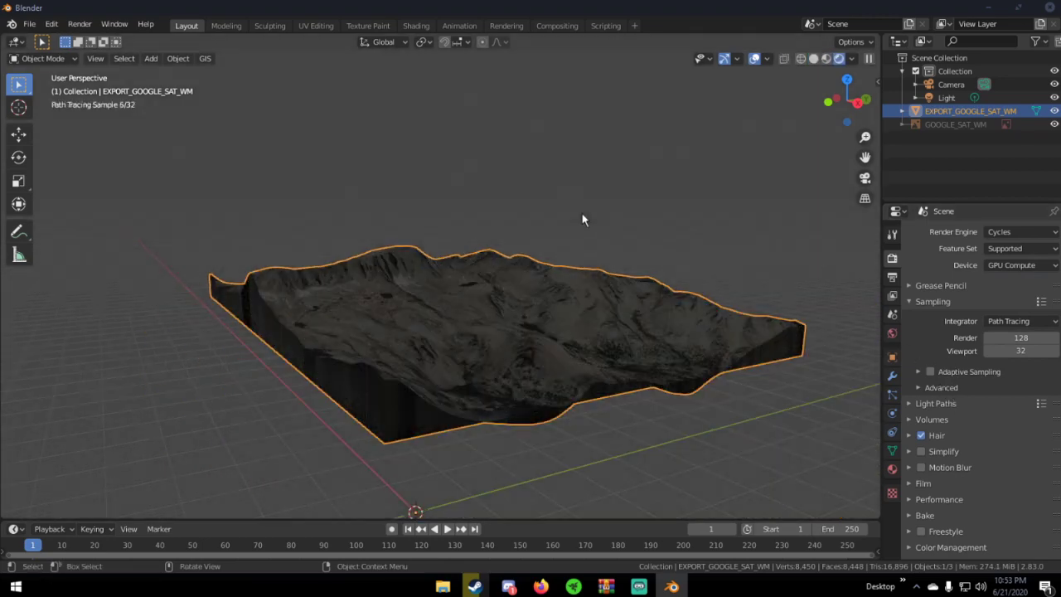
pyautogui.moveTo(582, 213); pyautogui.dragTo(567, 244, button='middle')
pyautogui.press('z')
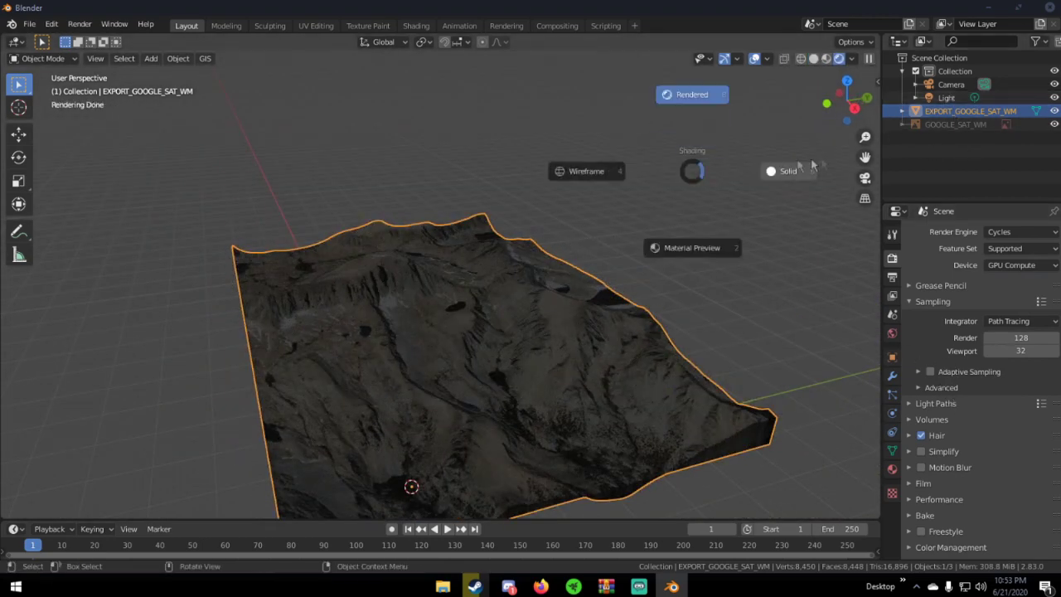
pyautogui.click(706, 177)
pyautogui.moveTo(630, 190); pyautogui.dragTo(707, 177, button='middle')
pyautogui.scroll(-3, 707, 181)
pyautogui.click(946, 97)
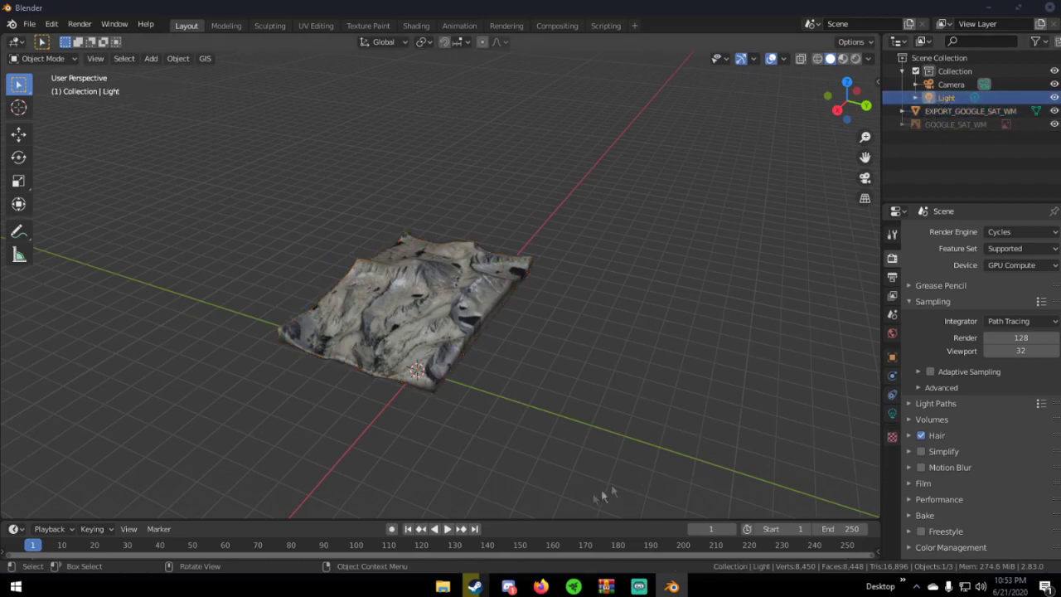
# - Switch to Firefox, search for hdrihaven and open the HDRI Haven site's HDRIs collection
pyautogui.click(542, 585)
pyautogui.click(311, 11)
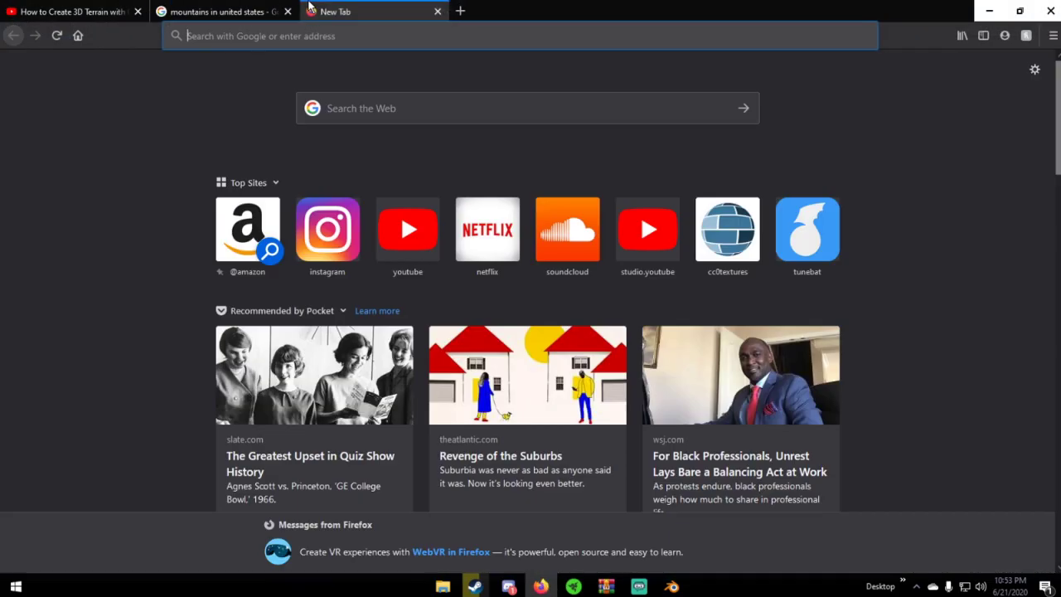
pyautogui.write('hdrihaven')
pyautogui.press('Return')
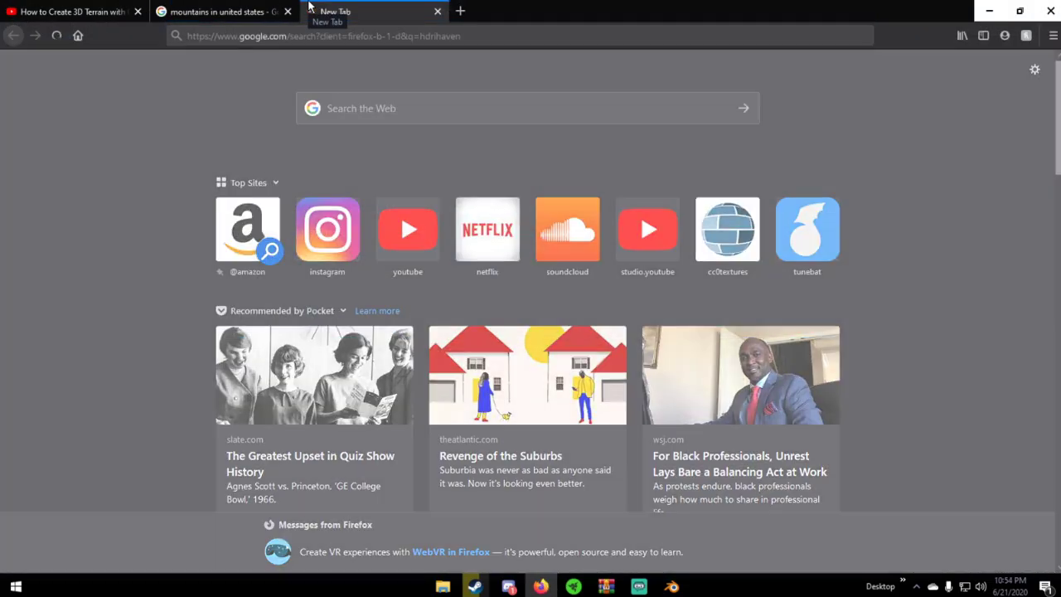
pyautogui.click(162, 189)
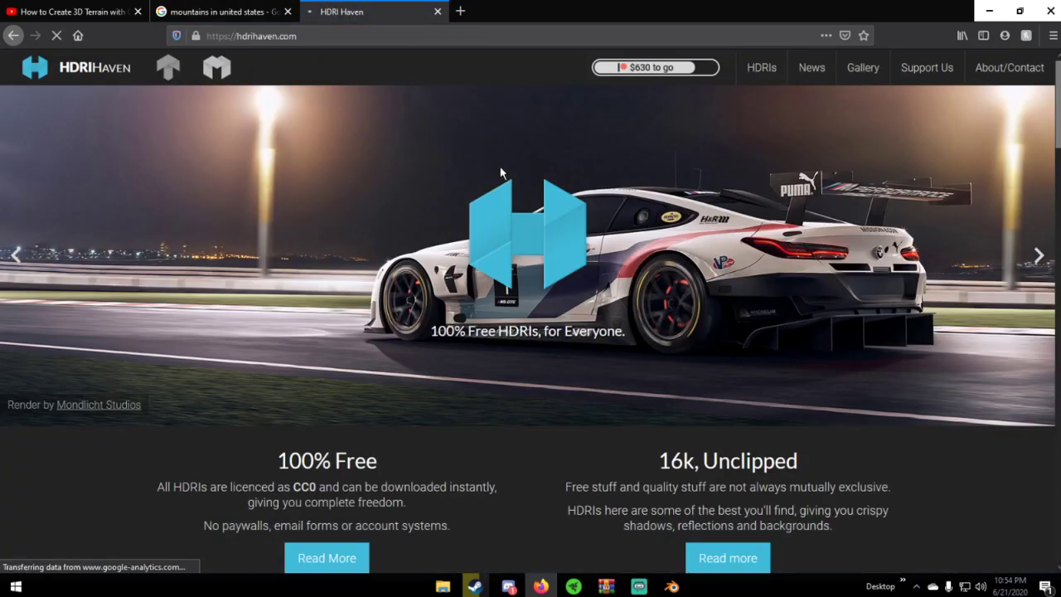
pyautogui.click(761, 67)
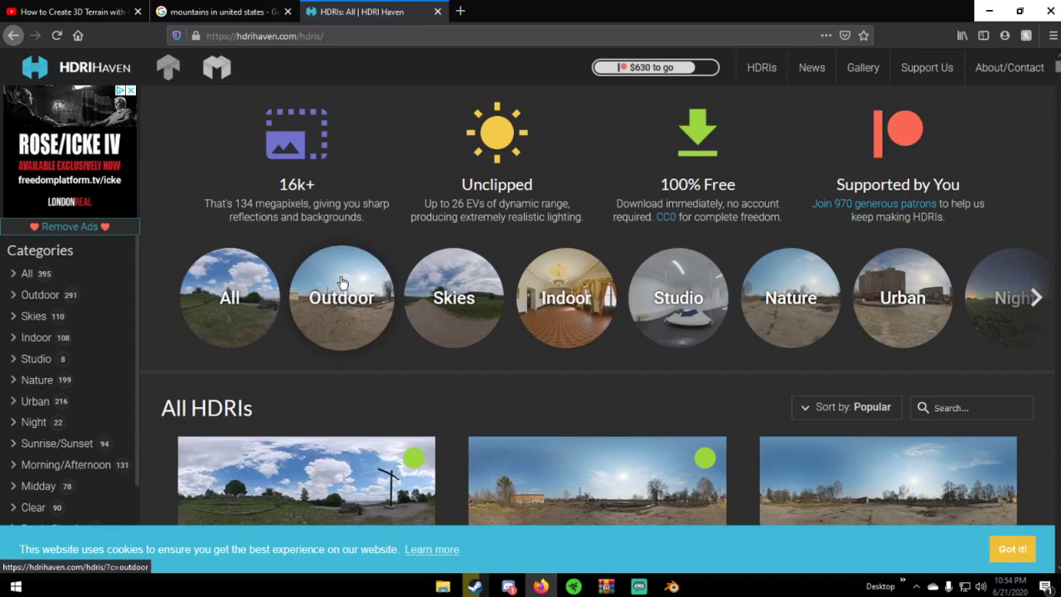
# - Open the Abandoned Tank Farm 02 HDRI from the Outdoor category and find its download sizes
pyautogui.click(342, 284)
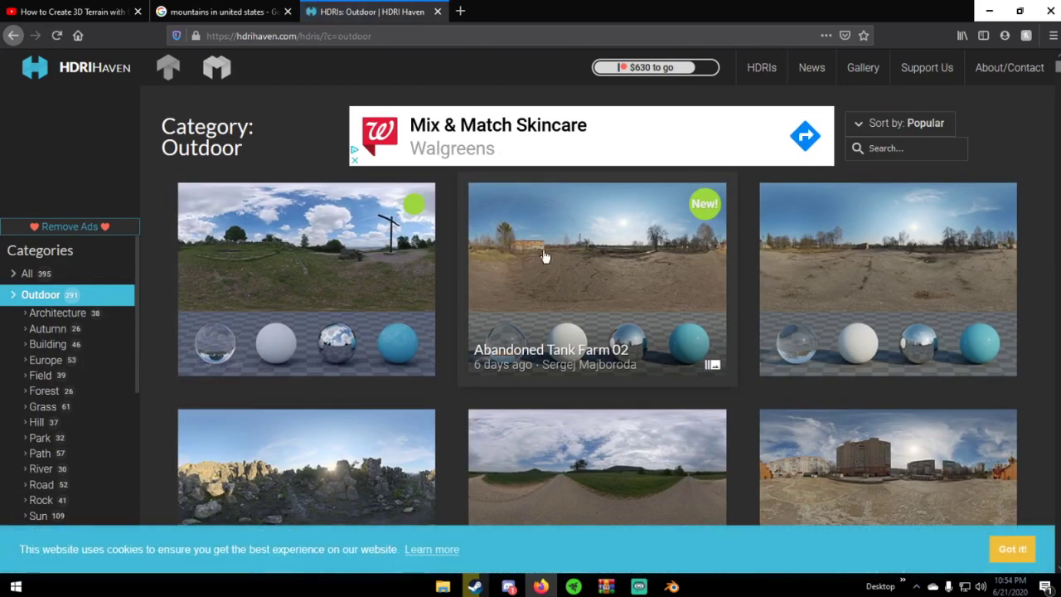
pyautogui.scroll(-2, 628, 254)
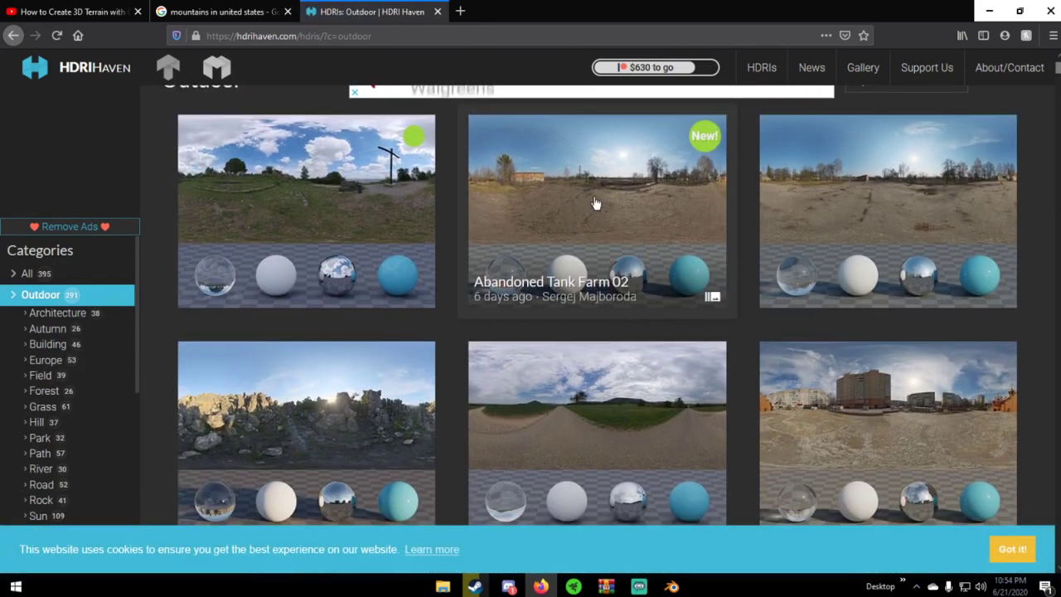
pyautogui.click(595, 204)
pyautogui.scroll(-10, 597, 209)
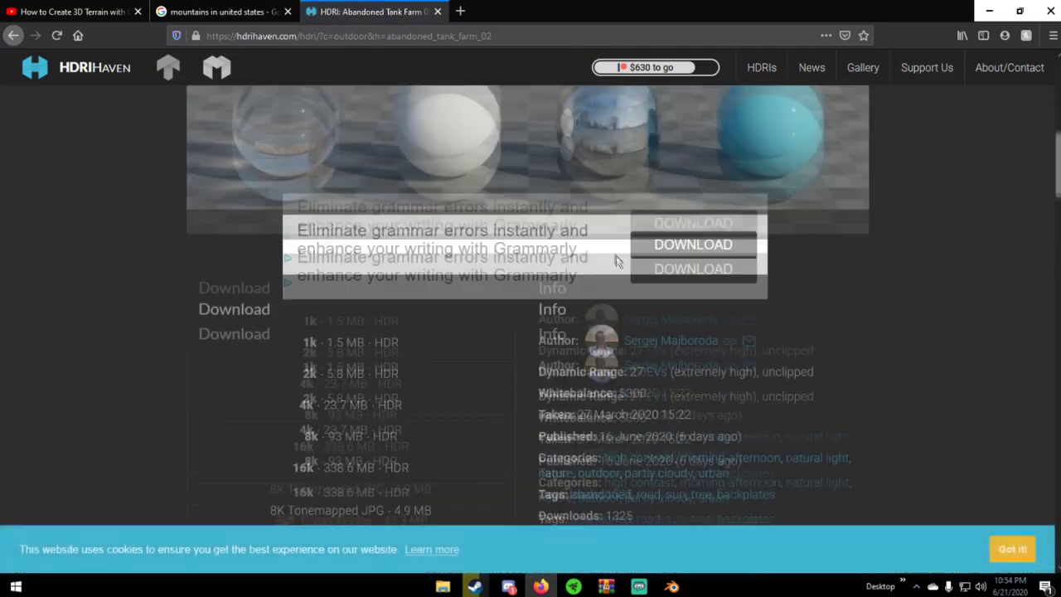
pyautogui.scroll(3, 618, 265)
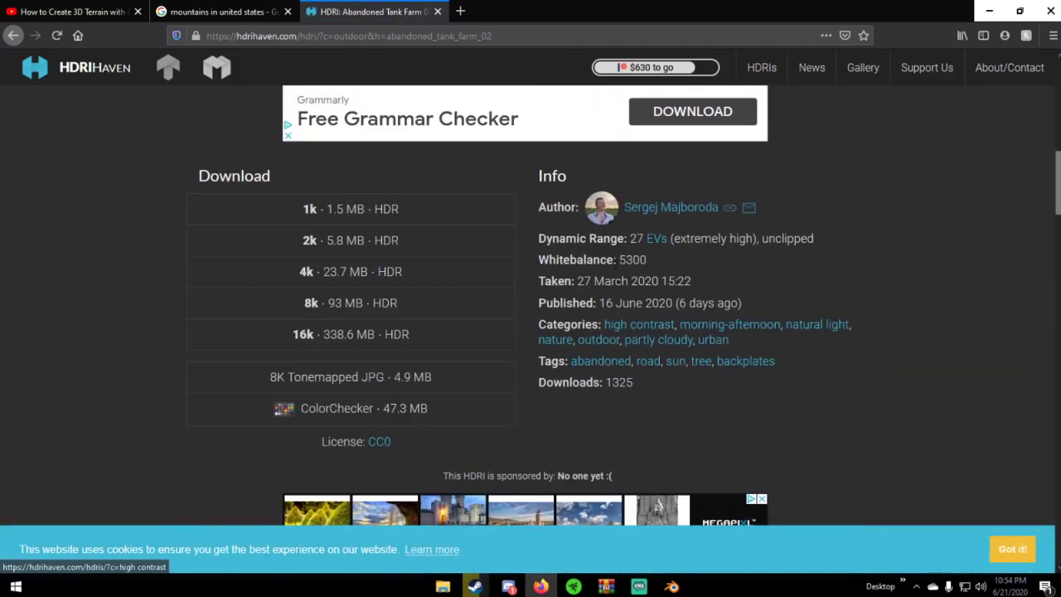
# - Download the 4k HDR version of Abandoned Tank Farm 02 and check the saved file in its folder
pyautogui.click(383, 263)
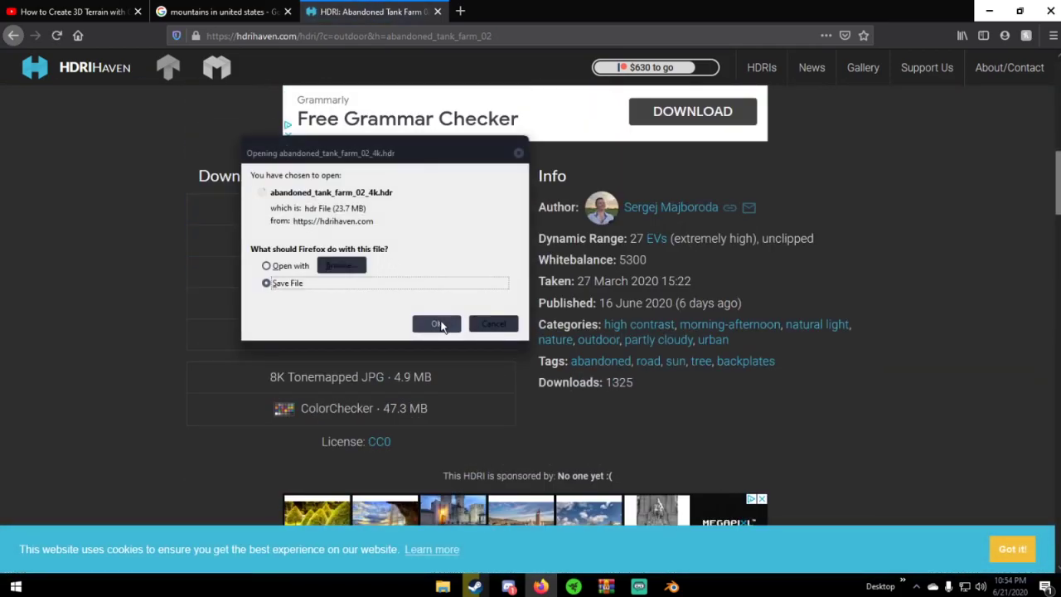
pyautogui.click(437, 324)
pyautogui.click(941, 35)
pyautogui.click(928, 70)
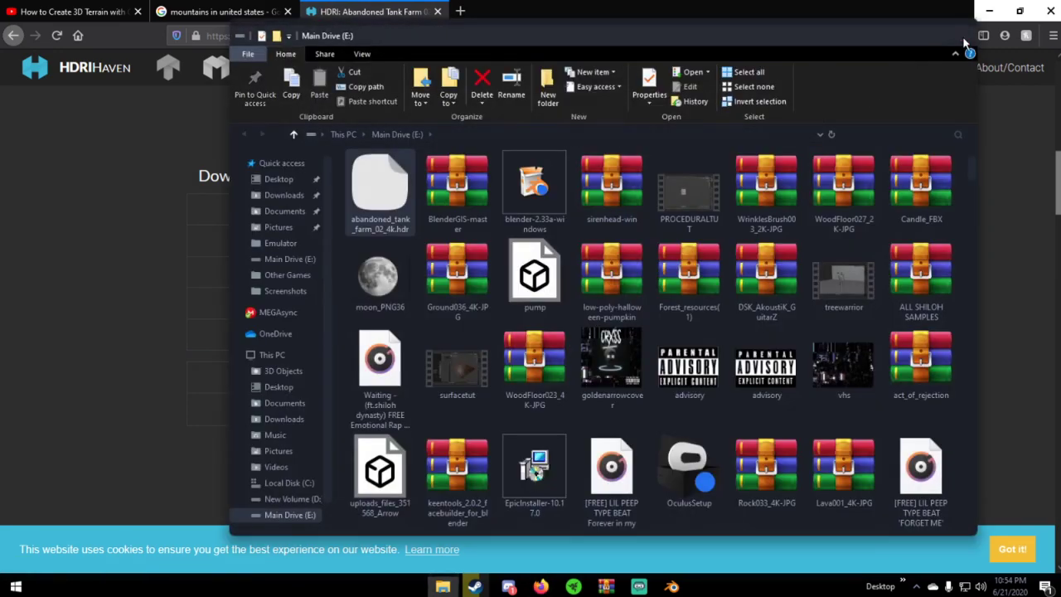
pyautogui.click(962, 36)
# - Switch to Blender and assign an Environment Texture to the world background color
pyautogui.click(672, 587)
pyautogui.click(892, 333)
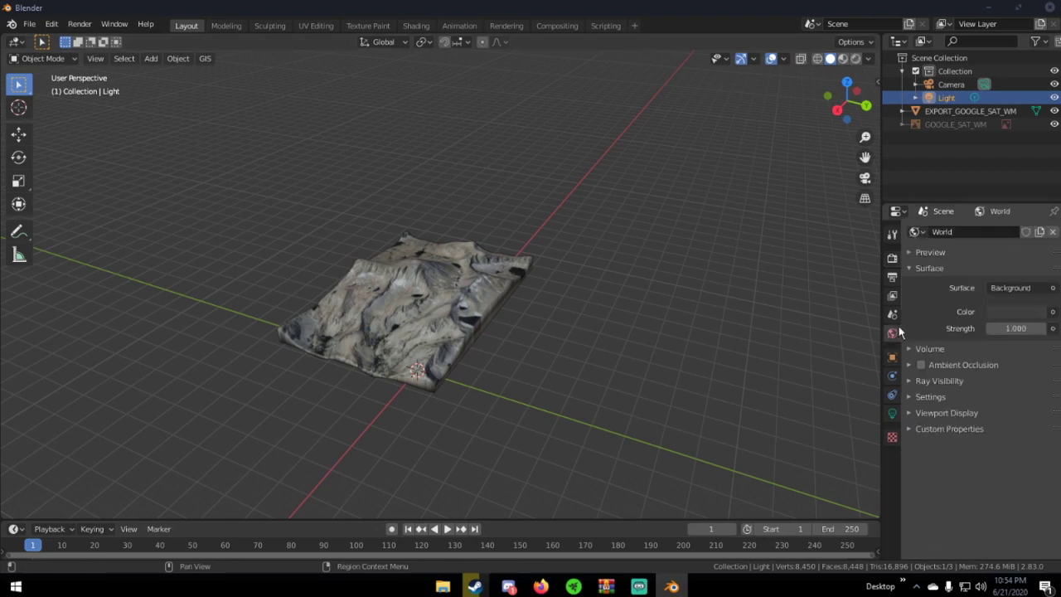
pyautogui.click(1053, 311)
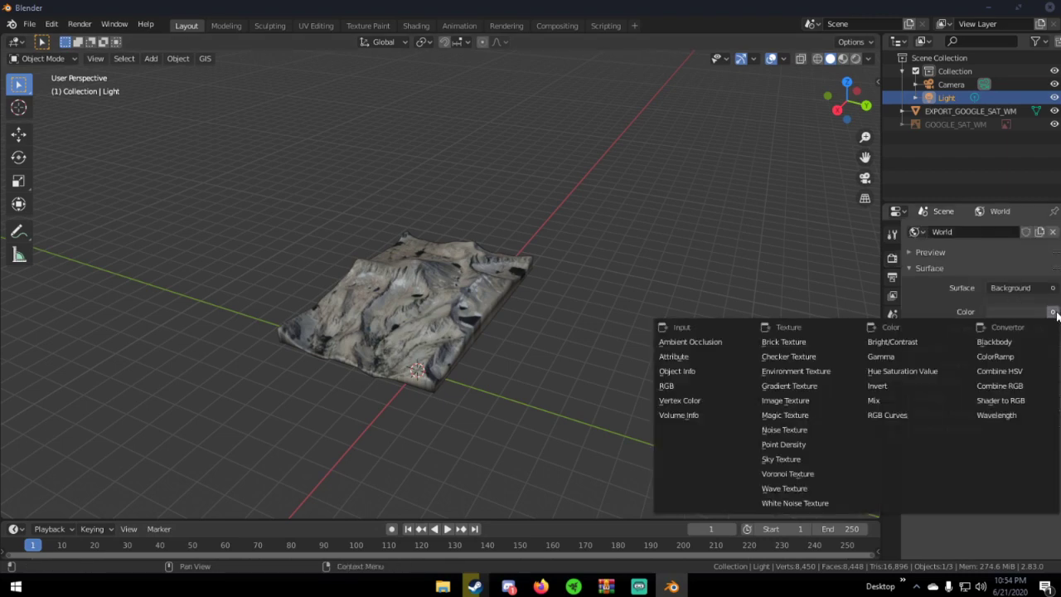
pyautogui.click(829, 372)
# - Load abandoned_tank_farm_02_4k.hdr from the Main Drive (E:) as the world's environment image
pyautogui.click(1046, 330)
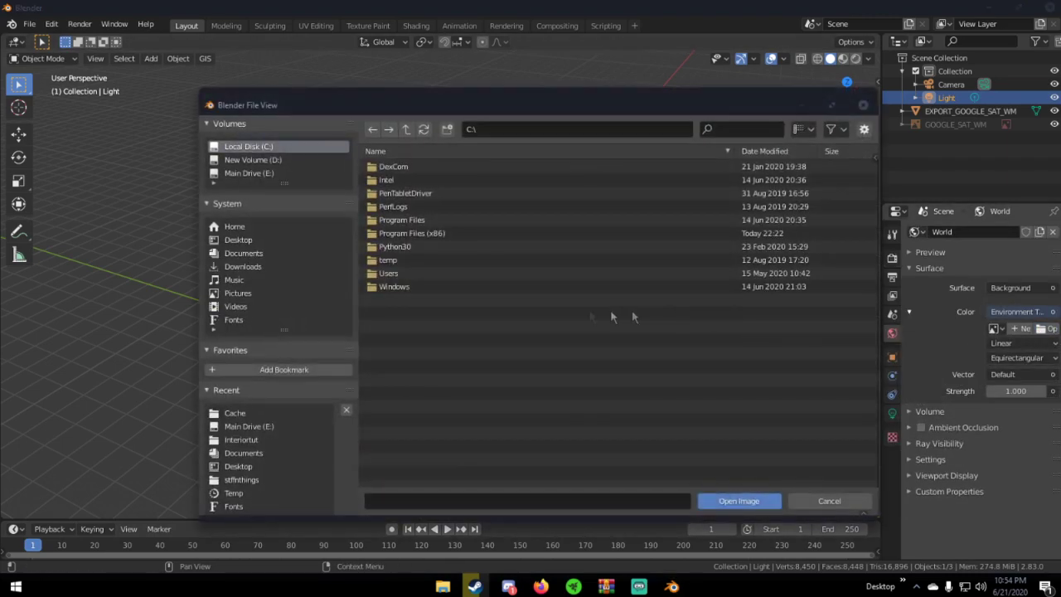
pyautogui.click(255, 400)
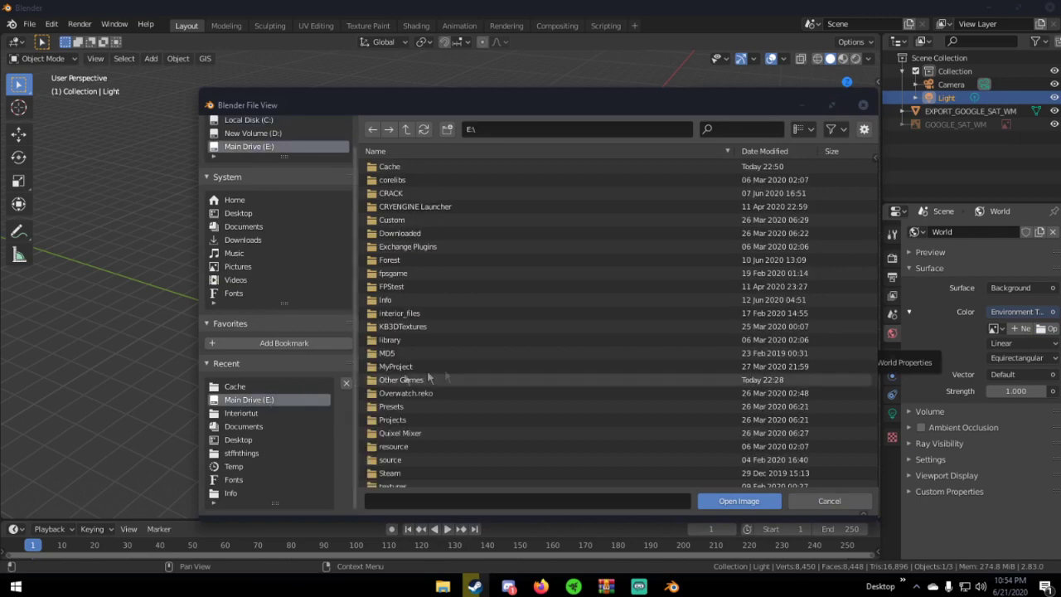
pyautogui.scroll(-8, 460, 370)
pyautogui.scroll(-10, 457, 387)
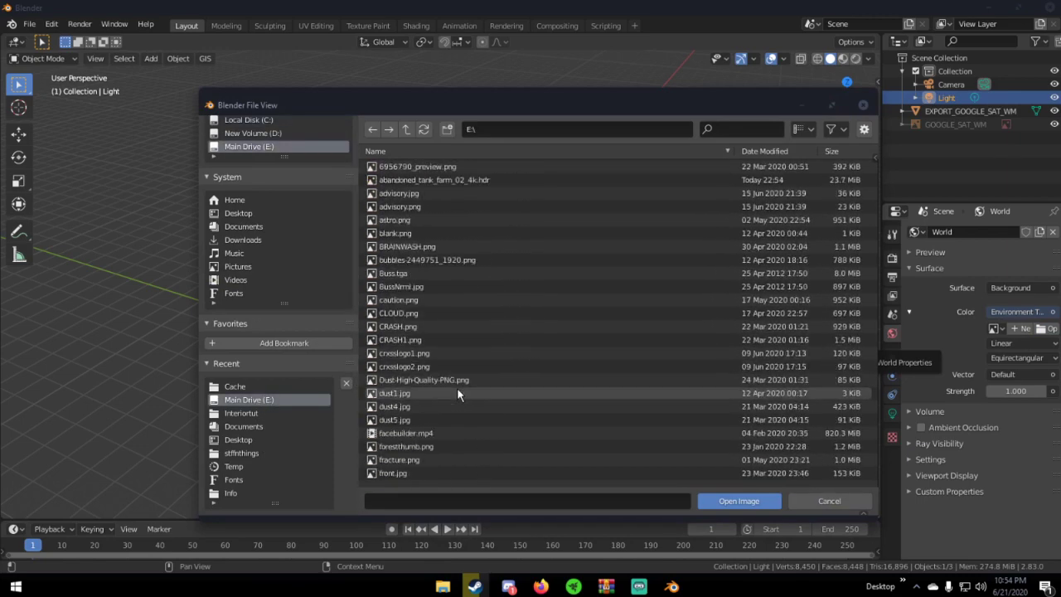
pyautogui.scroll(15, 460, 378)
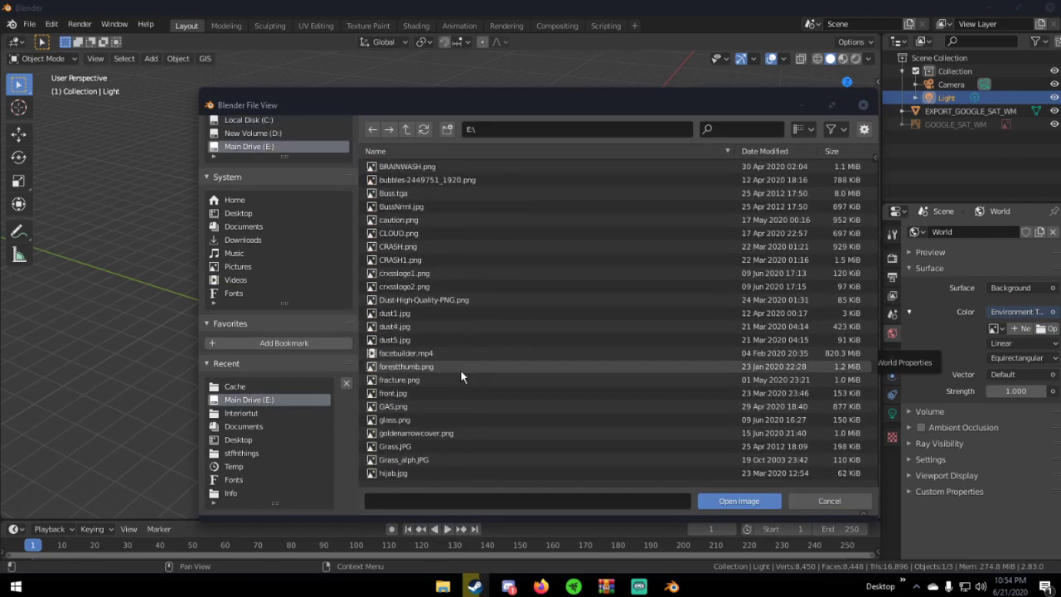
pyautogui.doubleClick(473, 235)
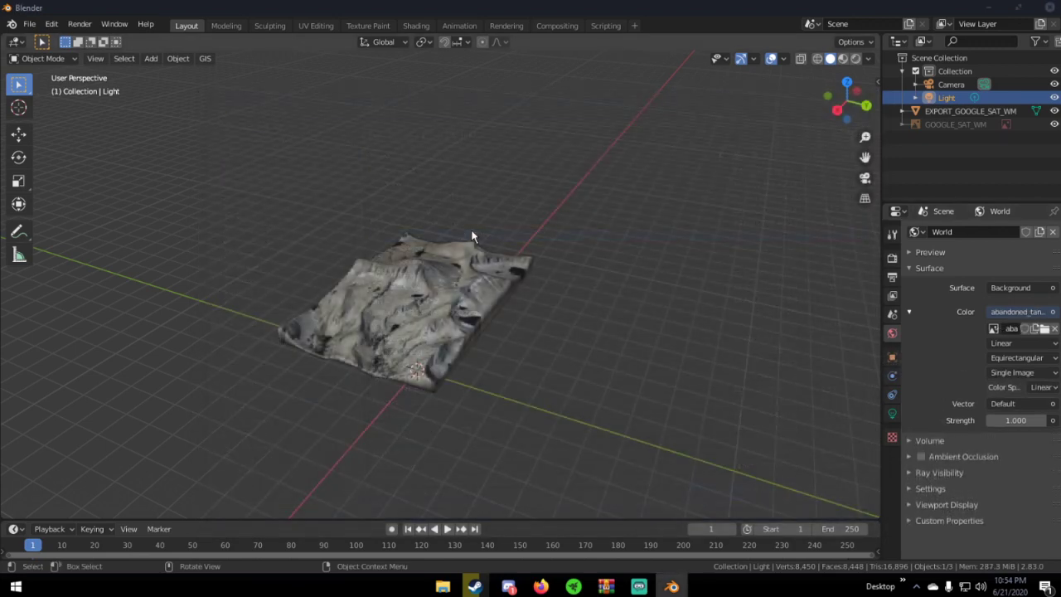
# - Switch the viewport to Rendered shading to view the terrain lit by the HDRI
pyautogui.press('z')
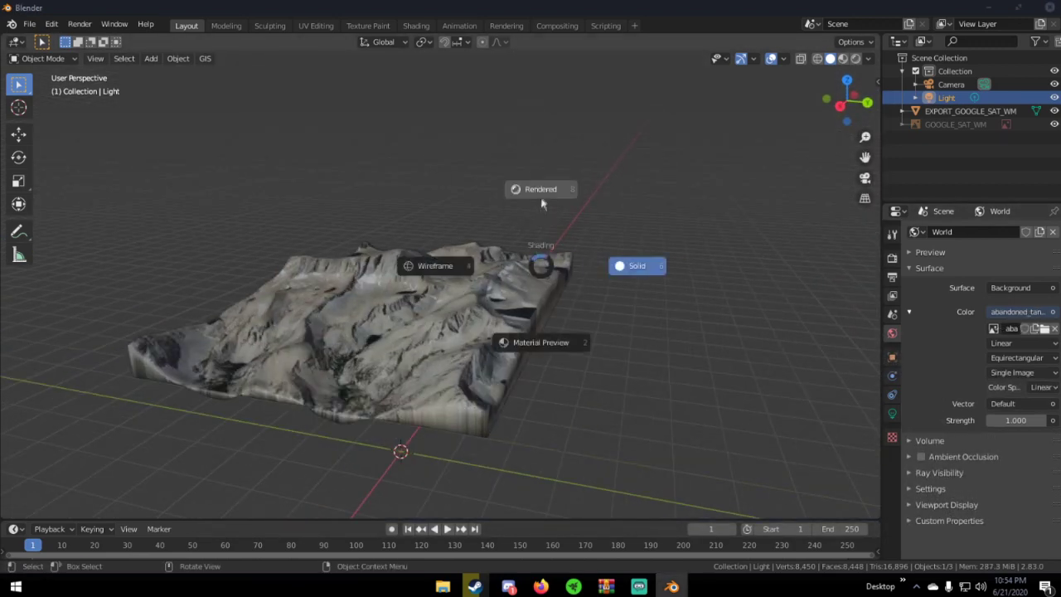
pyautogui.click(537, 198)
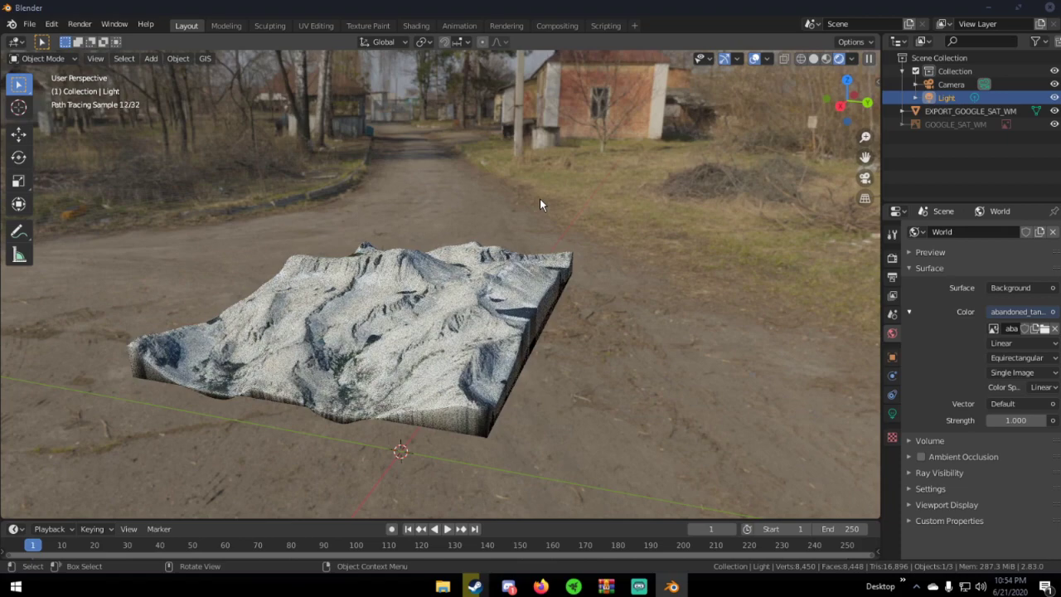
pyautogui.moveTo(540, 198); pyautogui.dragTo(634, 235, button='middle')
pyautogui.scroll(2, 633, 233)
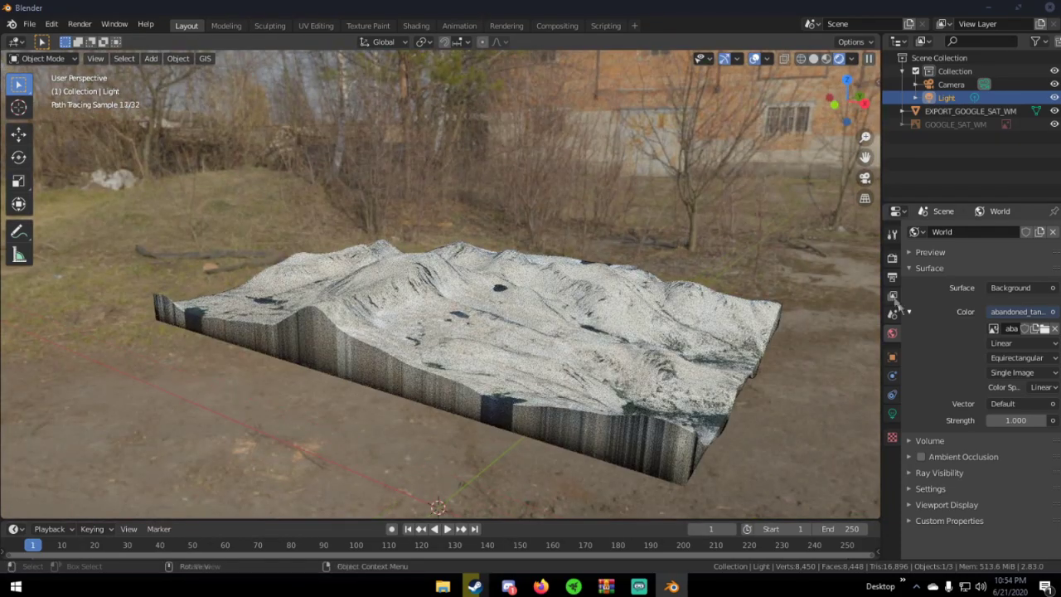
# - Enable the Transparent option in the Cycles Film settings to hide the HDRI background
pyautogui.click(893, 357)
pyautogui.click(893, 335)
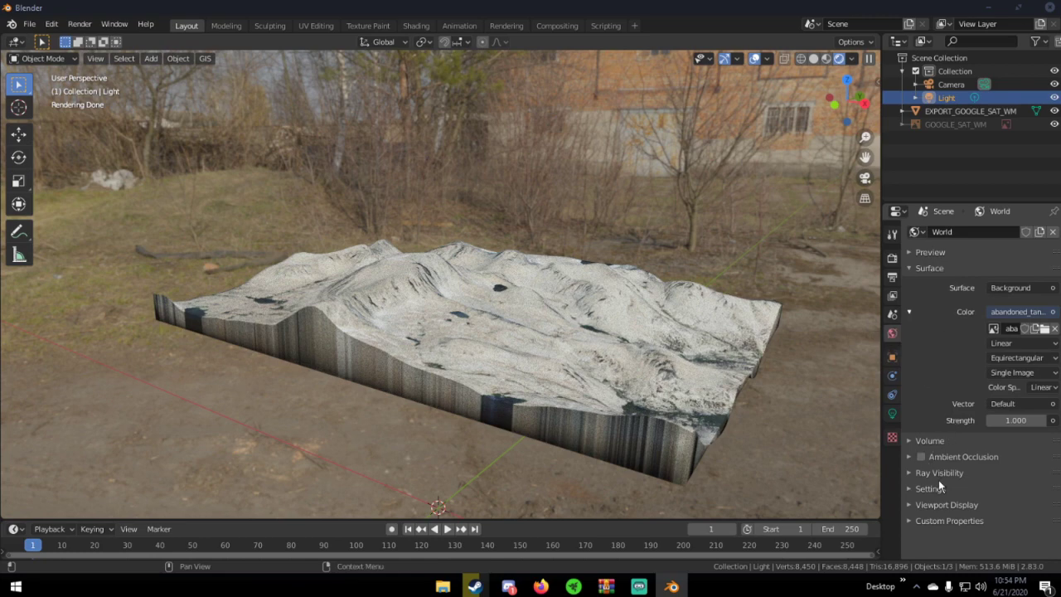
pyautogui.click(892, 278)
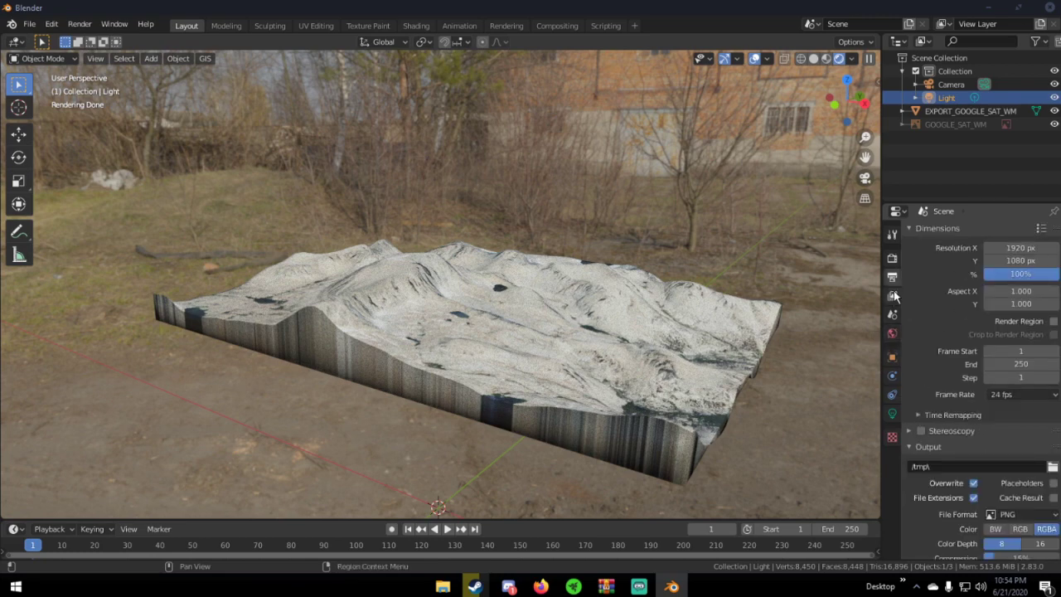
pyautogui.click(893, 296)
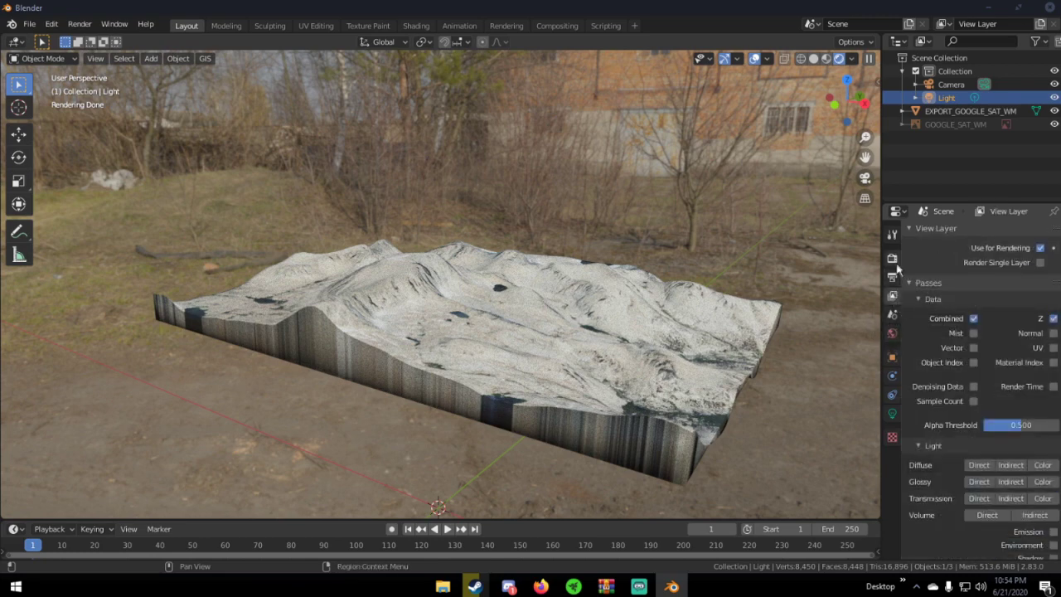
pyautogui.click(893, 261)
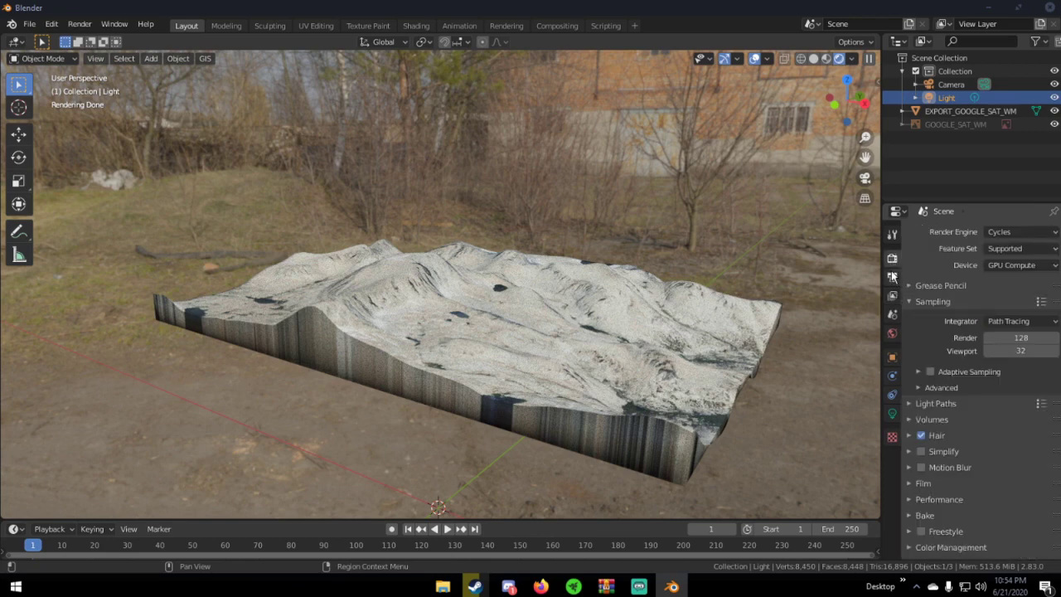
pyautogui.click(892, 277)
pyautogui.click(929, 443)
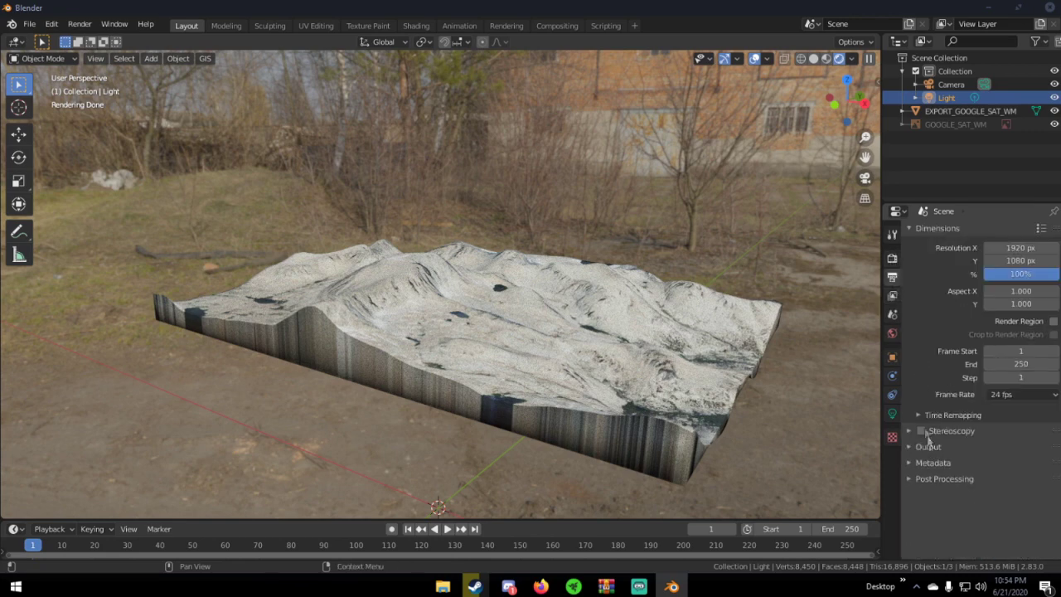
pyautogui.click(892, 258)
pyautogui.click(936, 483)
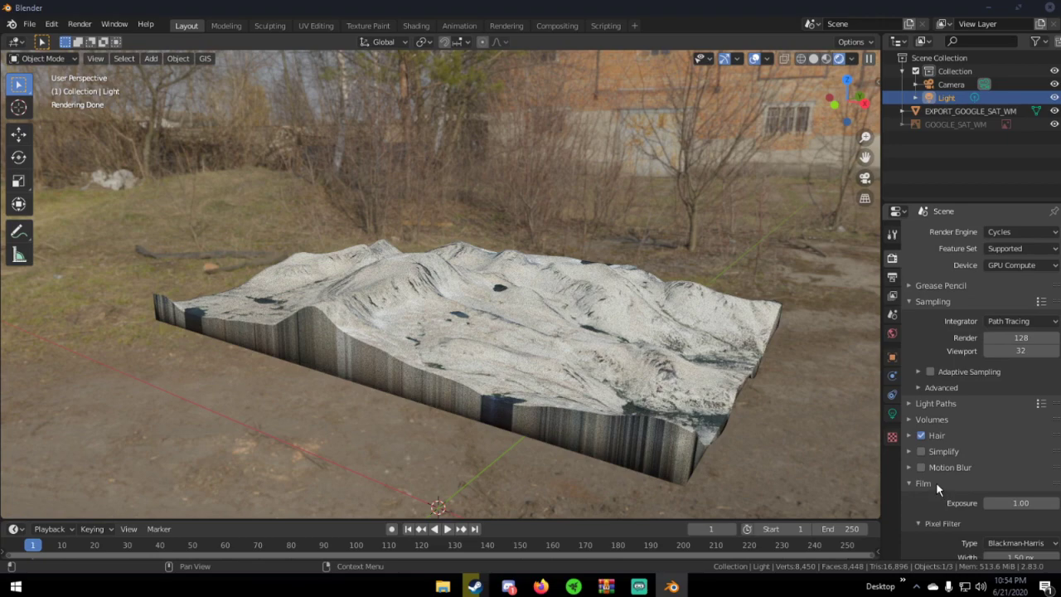
pyautogui.scroll(-2, 936, 482)
pyautogui.click(929, 526)
pyautogui.moveTo(723, 363); pyautogui.dragTo(657, 338, button='middle')
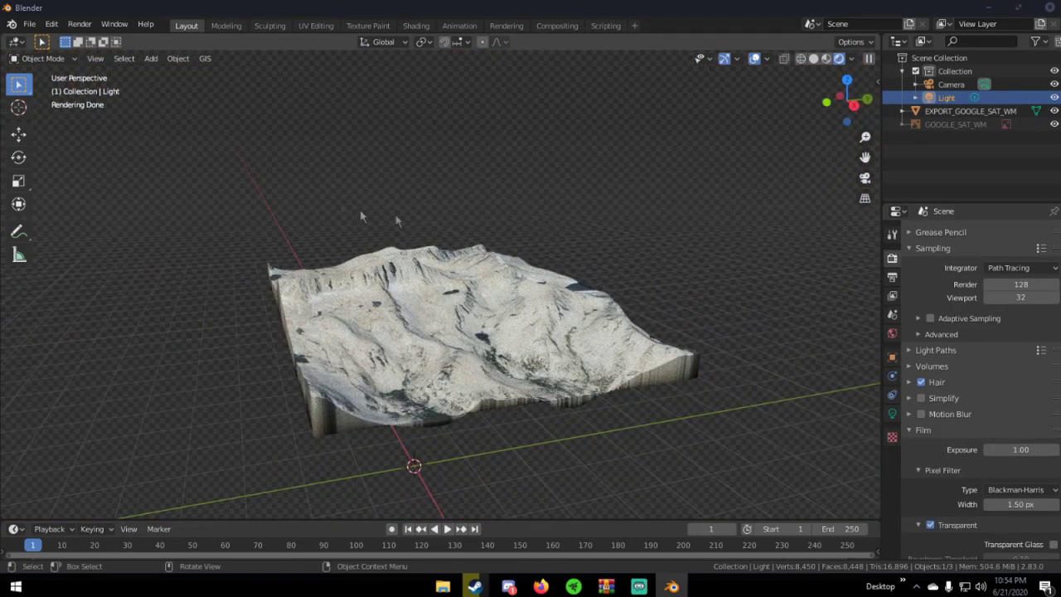
pyautogui.moveTo(554, 253)
pyautogui.mouseDown(button='middle')
pyautogui.moveTo(592, 261)
pyautogui.moveTo(588, 272)
pyautogui.moveTo(605, 289)
pyautogui.moveTo(505, 281)
pyautogui.mouseUp(button='middle')
pyautogui.scroll(-1, 592, 263)
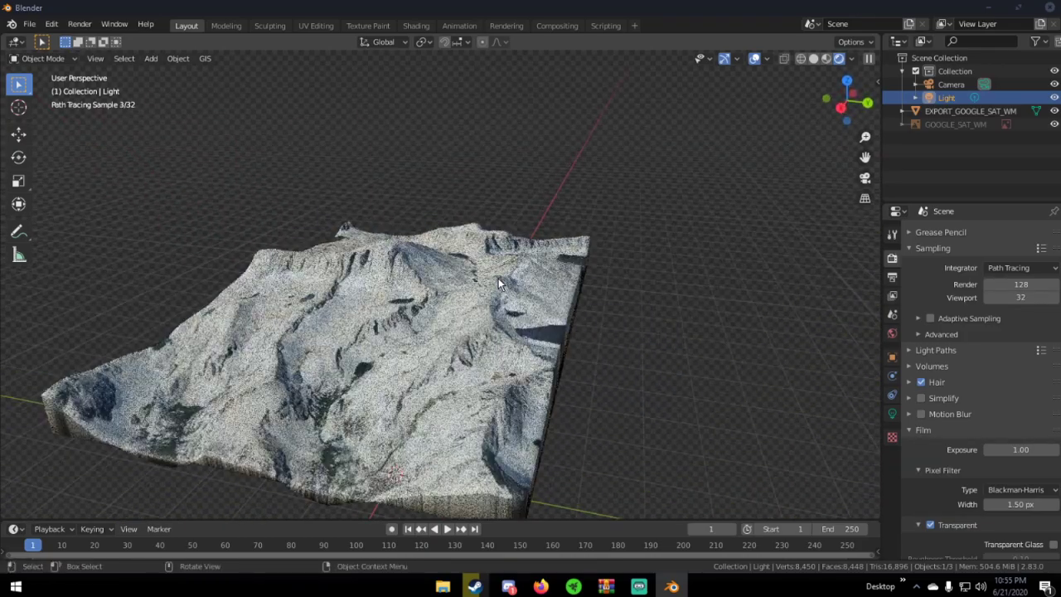
pyautogui.moveTo(499, 284)
pyautogui.mouseDown(button='middle')
pyautogui.moveTo(472, 266)
pyautogui.moveTo(452, 274)
pyautogui.moveTo(524, 220)
pyautogui.mouseUp(button='middle')
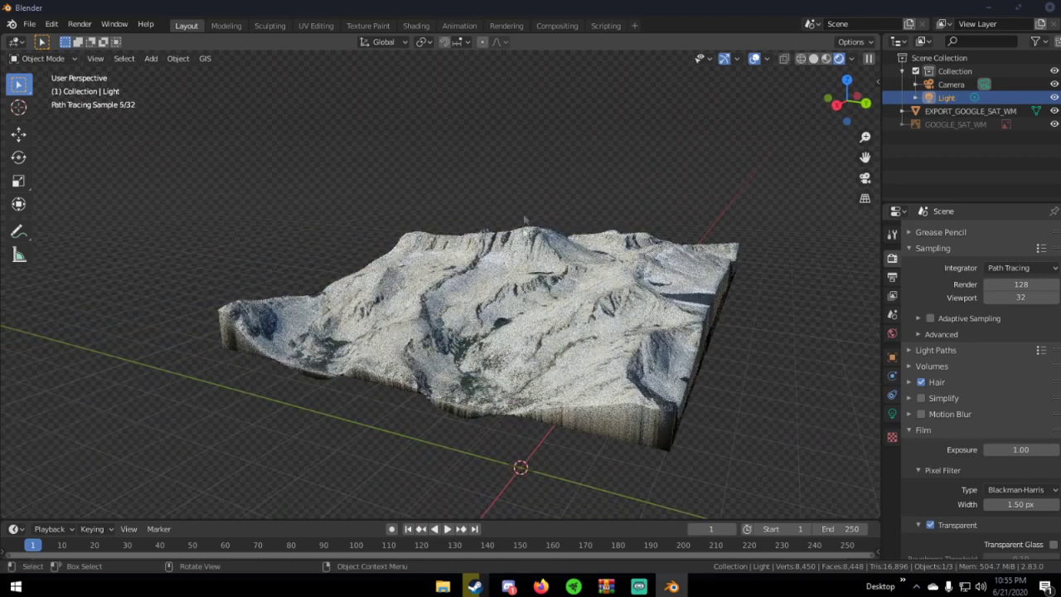
pyautogui.moveTo(615, 252); pyautogui.dragTo(597, 255, button='middle')
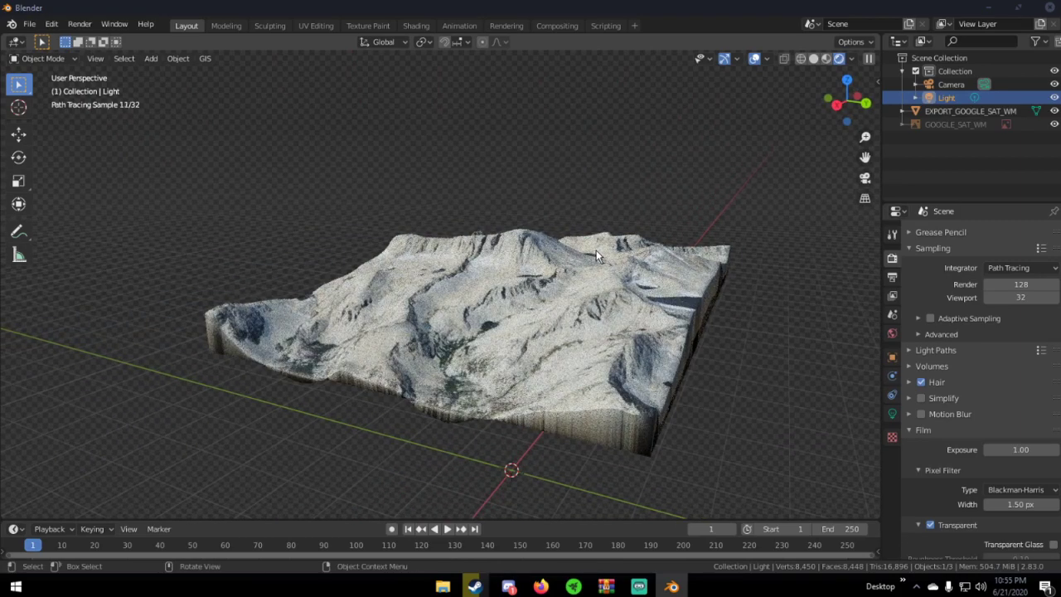